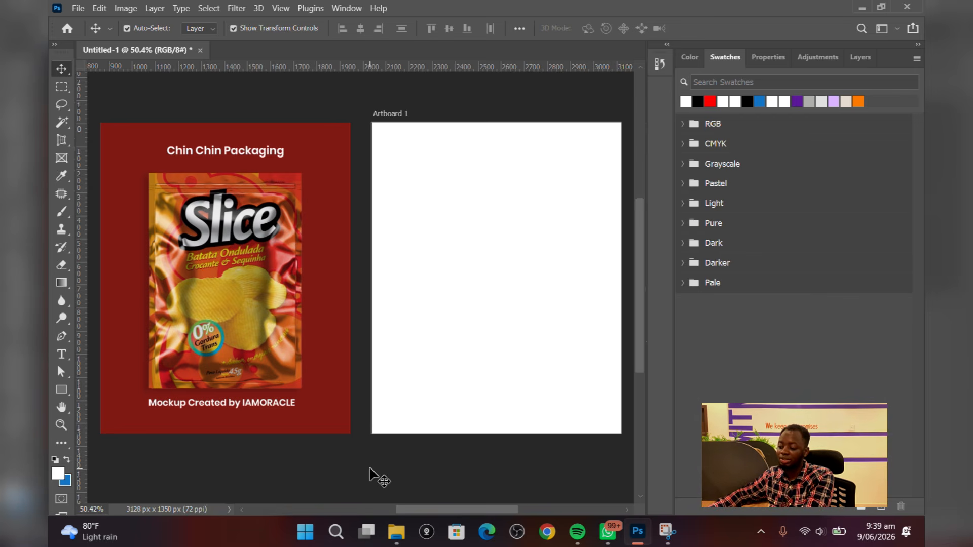
# Sample the dark red background color of the reference design as the foreground color with the Eyedropper
pyautogui.moveTo(400, 505); pyautogui.dragTo(414, 507)
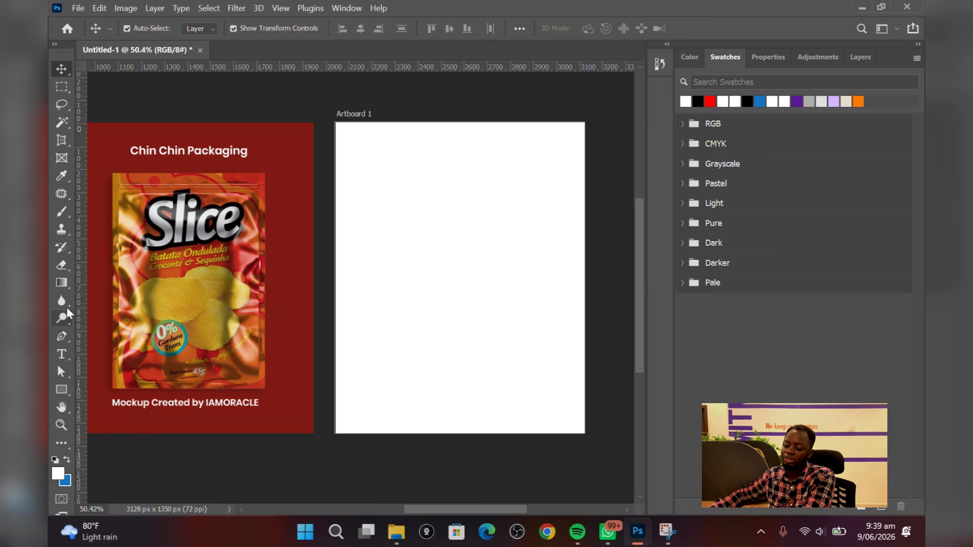
pyautogui.click(62, 175)
pyautogui.click(114, 142)
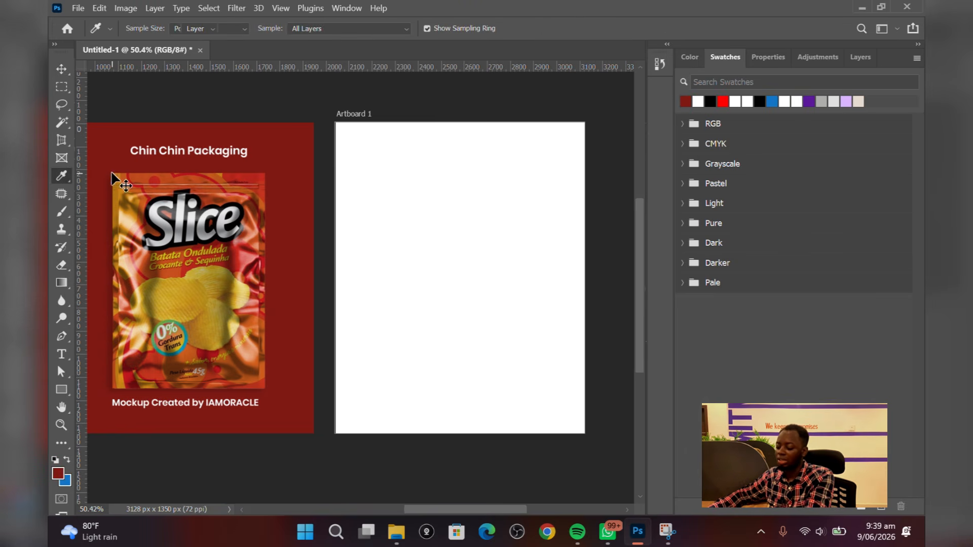
pyautogui.press('v')
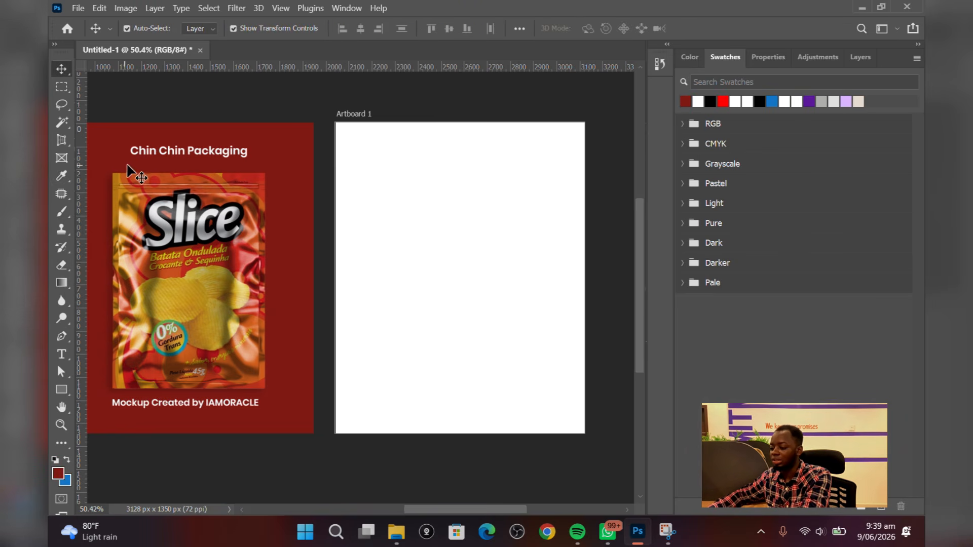
# Draw a rectangle filled with the sampled red covering the whole of Artboard 1, about 1115 × 1385 px
pyautogui.click(61, 389)
pyautogui.moveTo(333, 117)
pyautogui.mouseDown()
pyautogui.moveTo(347, 178)
pyautogui.moveTo(515, 375)
pyautogui.moveTo(590, 418)
pyautogui.moveTo(585, 433)
pyautogui.mouseUp()
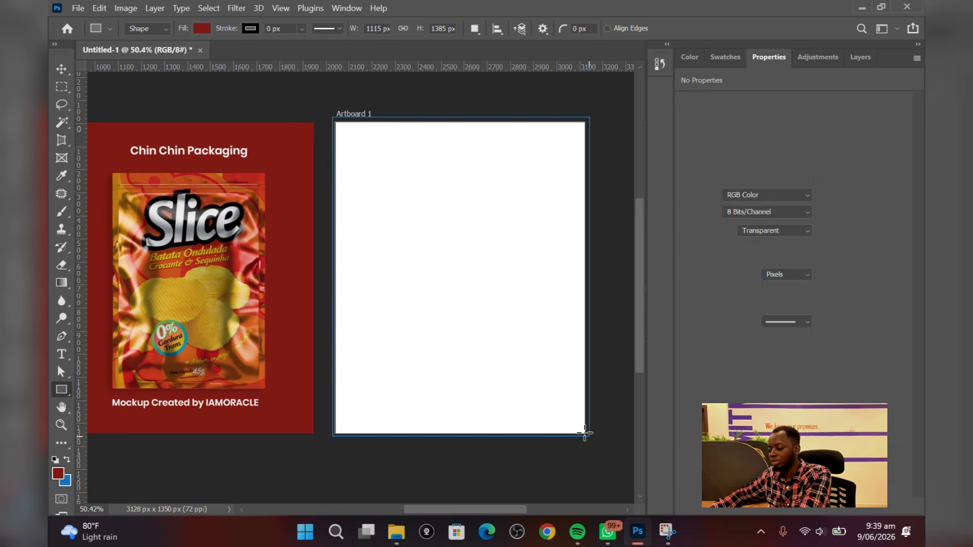
pyautogui.press('v')
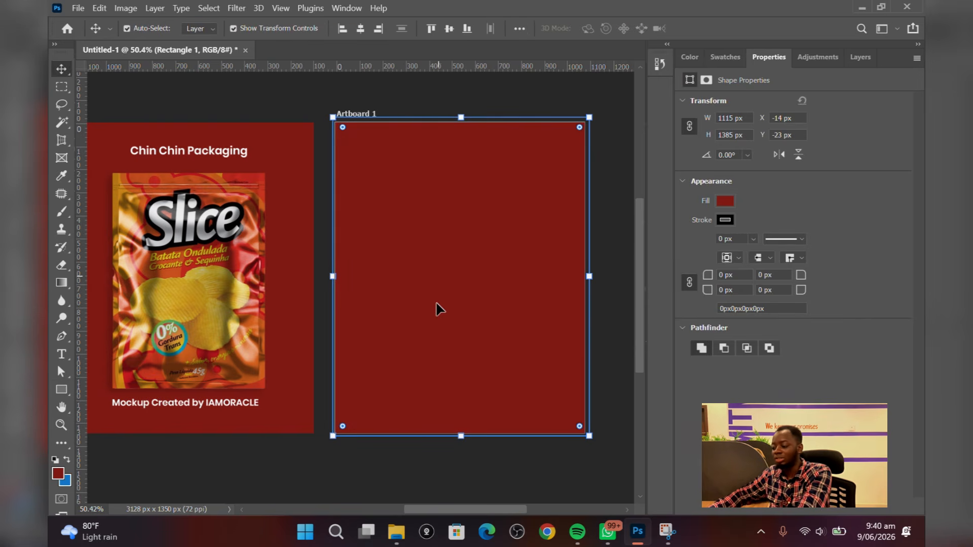
# Open the foreground color picker to inspect the red color, then close it and deselect
pyautogui.click(60, 473)
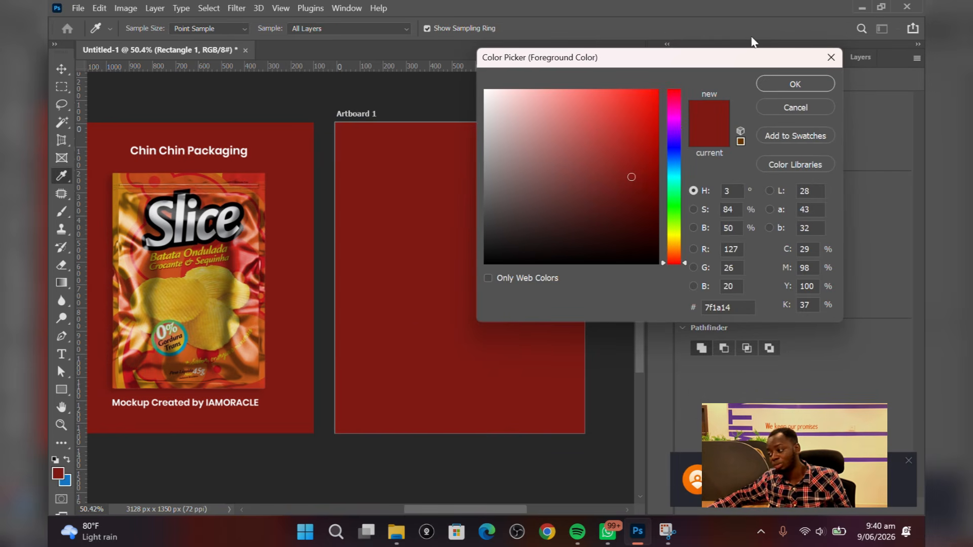
pyautogui.click(783, 81)
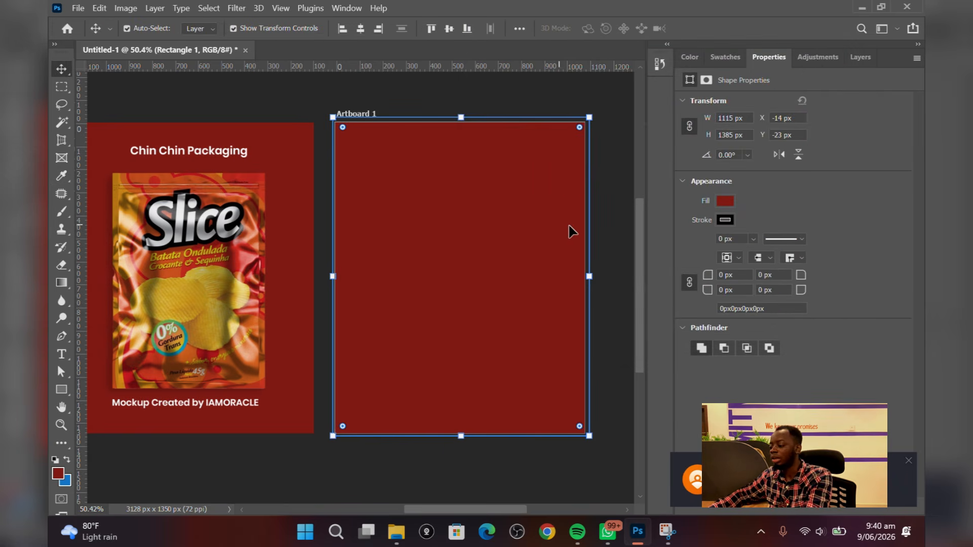
pyautogui.click(619, 261)
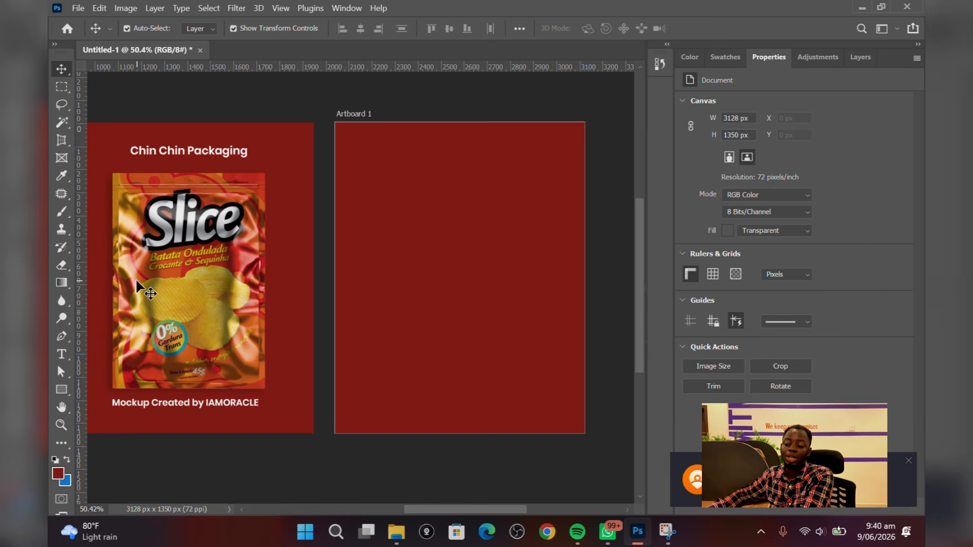
# Place the heat seal bag metallic mockup image from Downloads onto Artboard 1 and center it
pyautogui.click(396, 532)
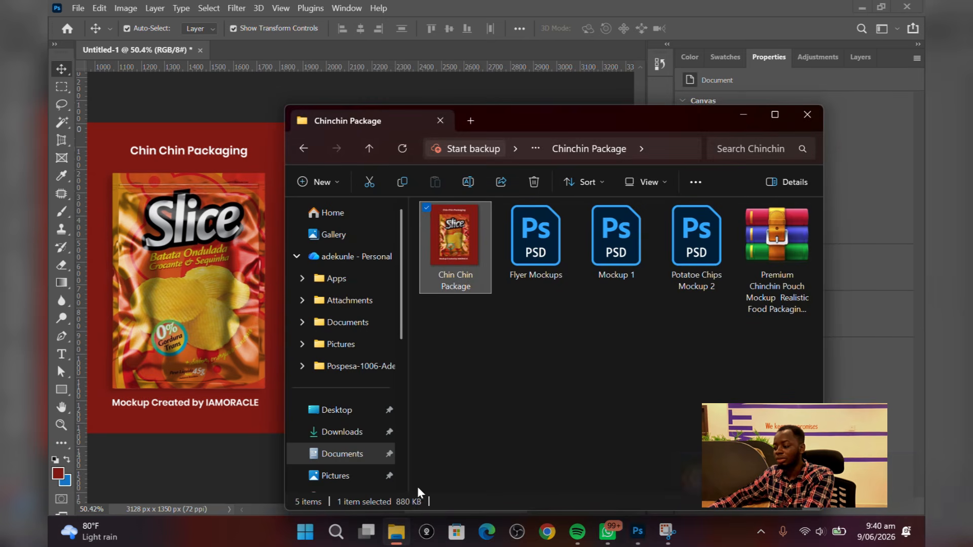
pyautogui.click(338, 434)
pyautogui.scroll(-5, 538, 294)
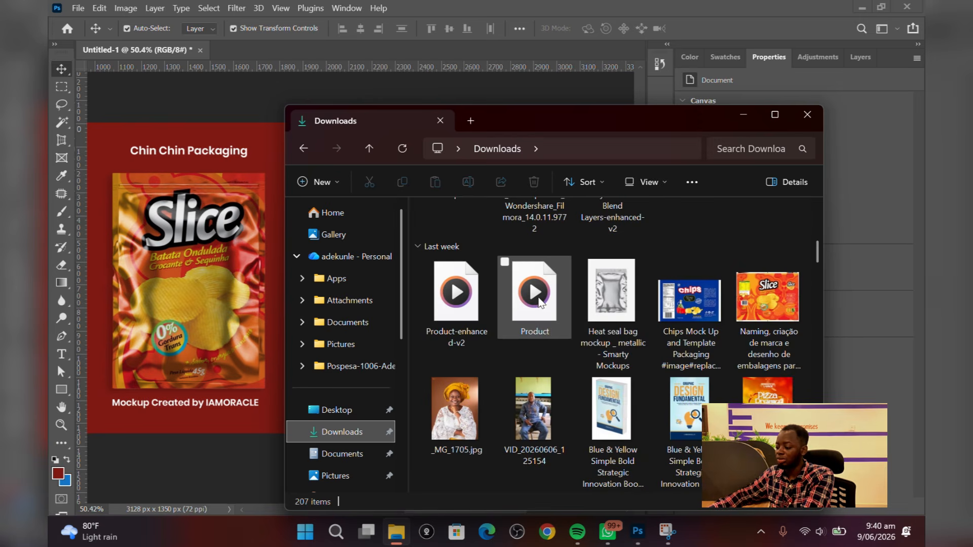
pyautogui.moveTo(614, 296); pyautogui.dragTo(228, 327)
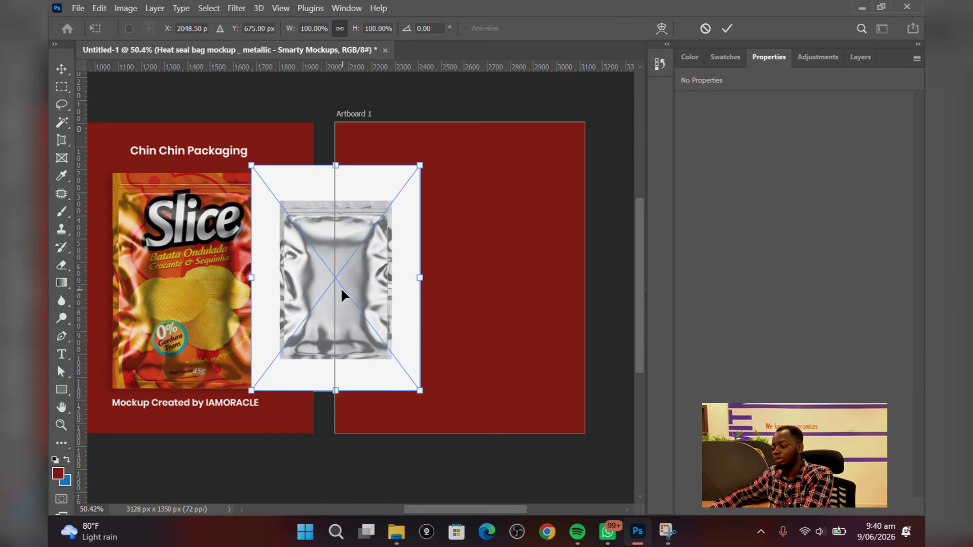
pyautogui.moveTo(342, 291); pyautogui.dragTo(464, 284)
pyautogui.press('Return')
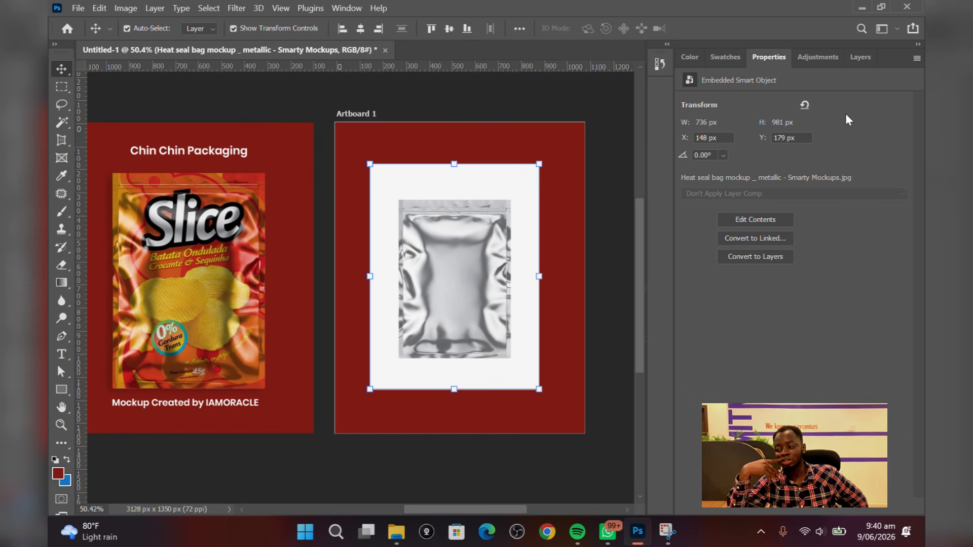
# Rasterize the heat seal bag mockup layer
pyautogui.click(868, 57)
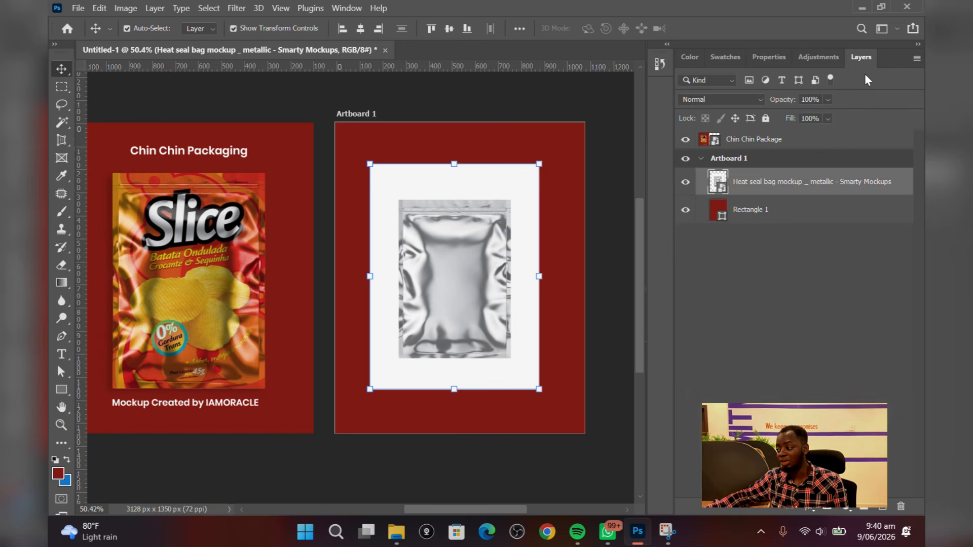
pyautogui.rightClick(807, 181)
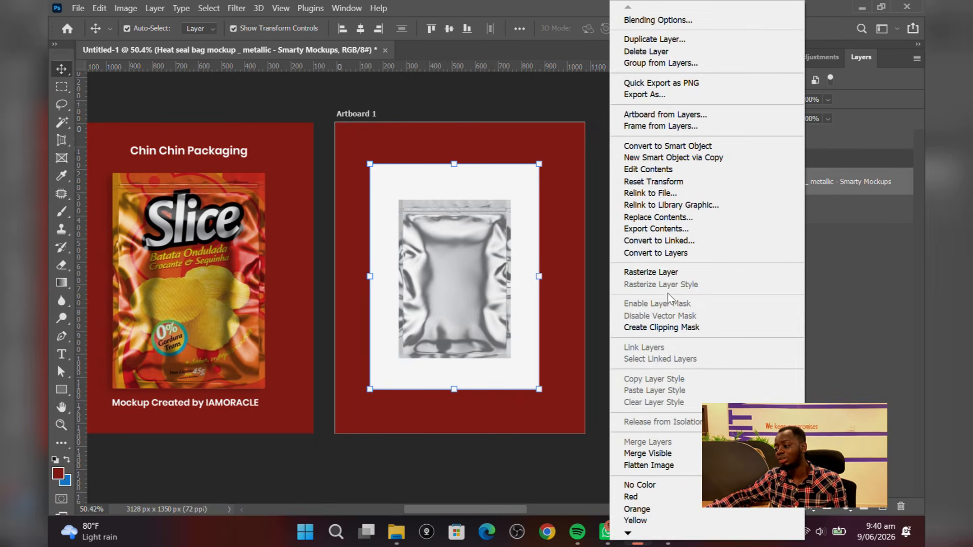
pyautogui.click(670, 274)
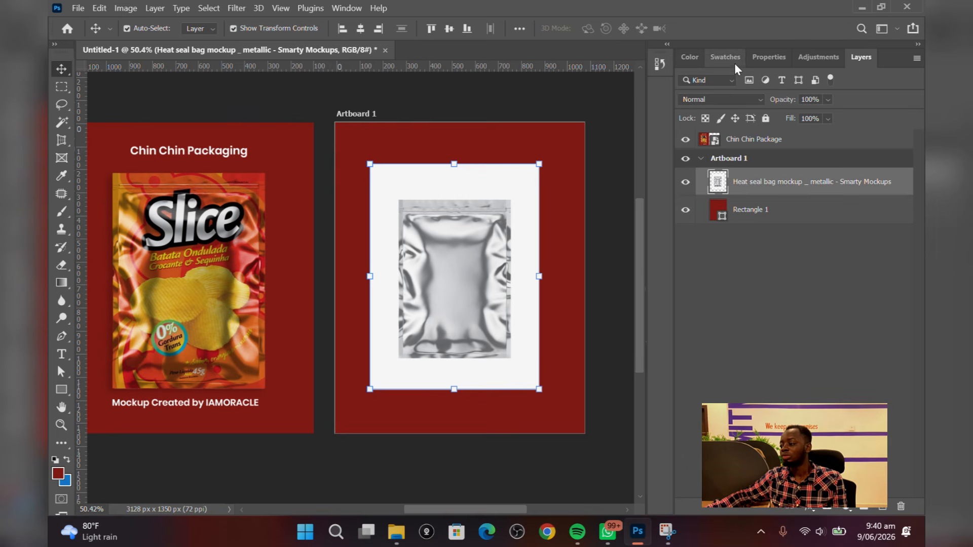
# Select the bag with Select Subject and refine the selection's left edge with the Lasso tool
pyautogui.click(769, 57)
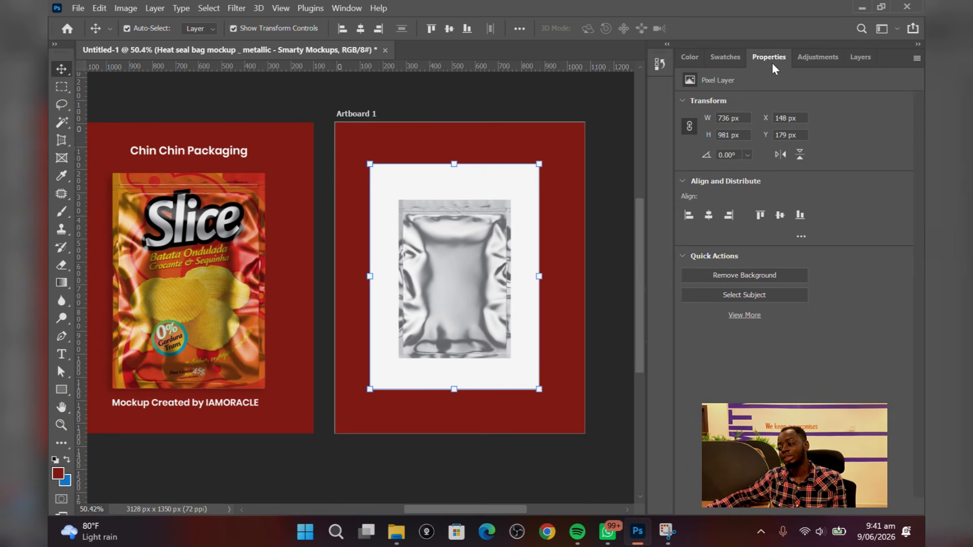
pyautogui.click(733, 296)
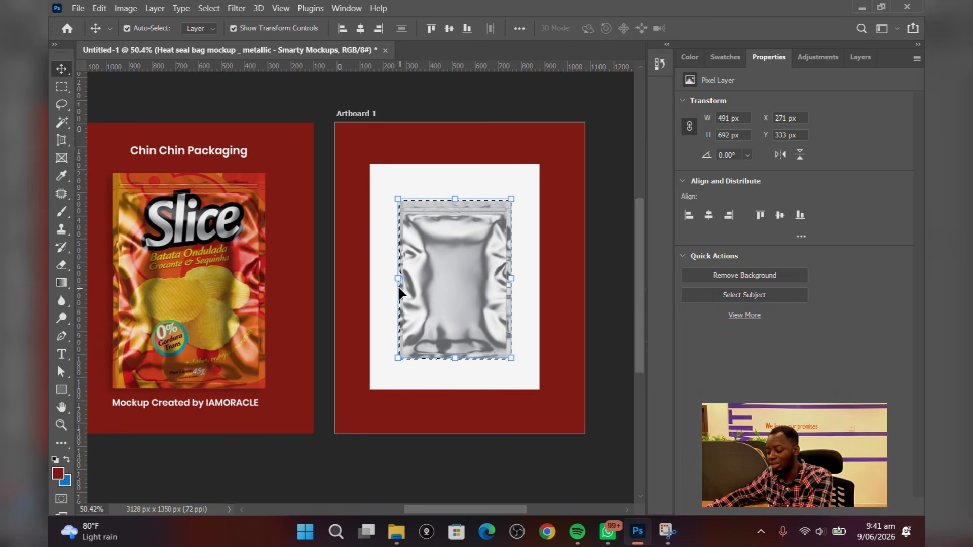
pyautogui.scroll(5, 397, 285)
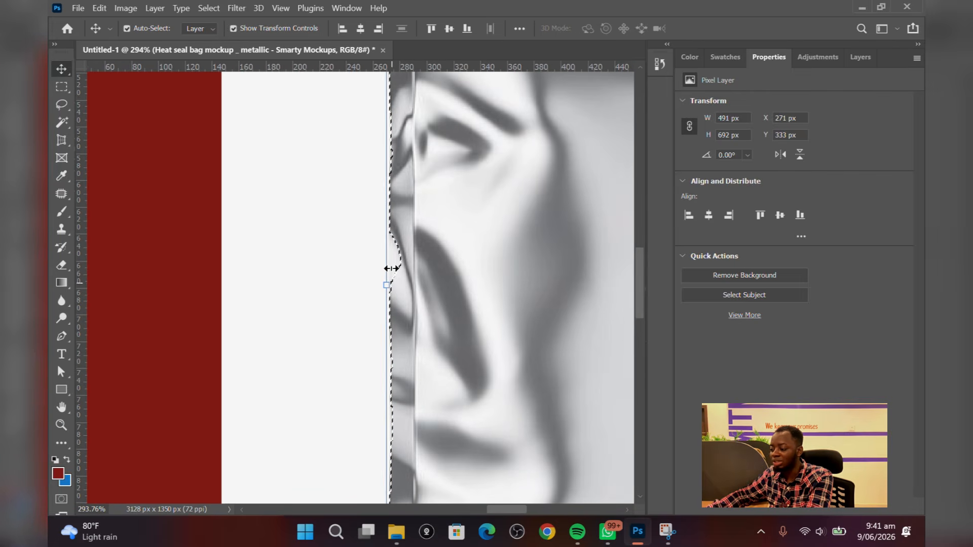
pyautogui.click(59, 104)
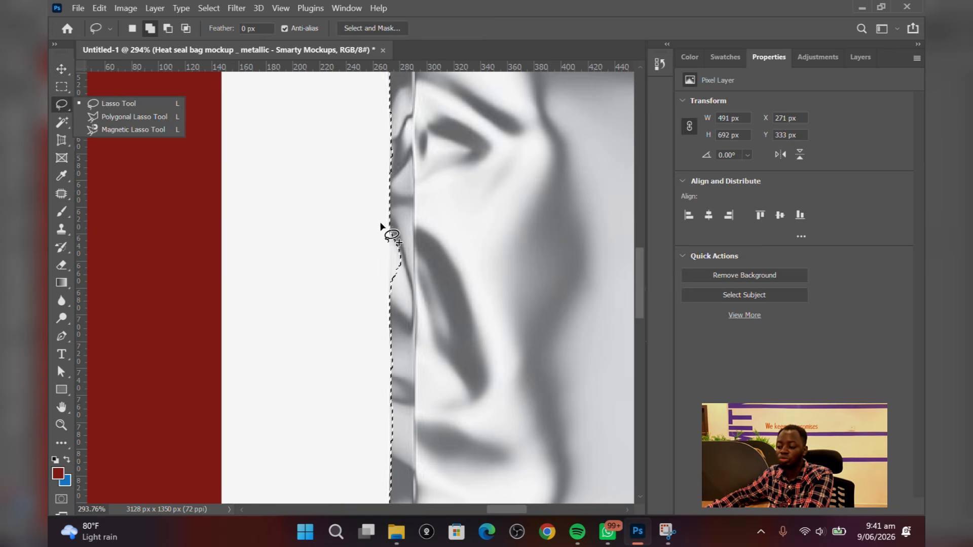
pyautogui.moveTo(386, 249)
pyautogui.mouseDown()
pyautogui.moveTo(387, 259)
pyautogui.moveTo(394, 242)
pyautogui.moveTo(394, 268)
pyautogui.moveTo(417, 299)
pyautogui.moveTo(400, 231)
pyautogui.moveTo(389, 229)
pyautogui.moveTo(395, 276)
pyautogui.mouseUp()
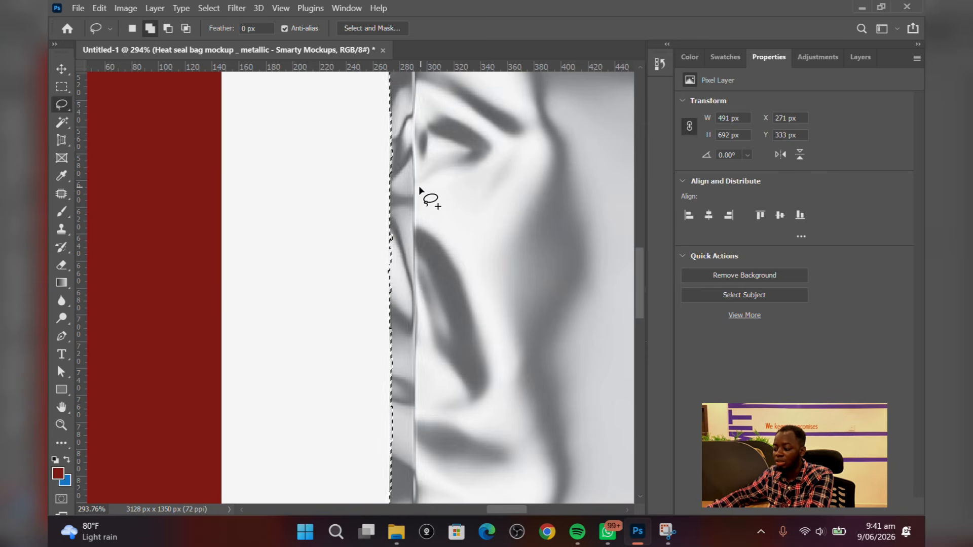
# Copy the selected bag onto a new layer and delete the original mockup layer with its white background
pyautogui.scroll(-6, 336, 202)
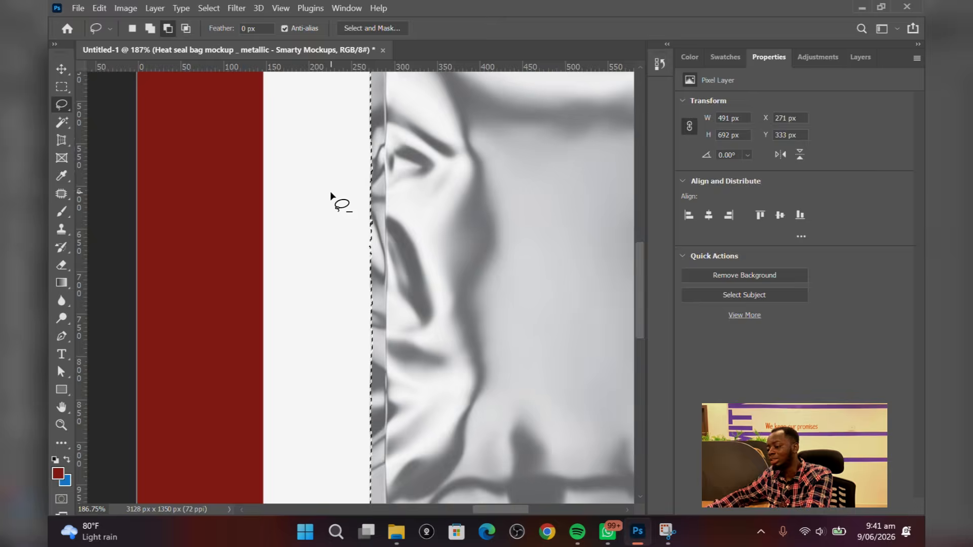
pyautogui.press('v')
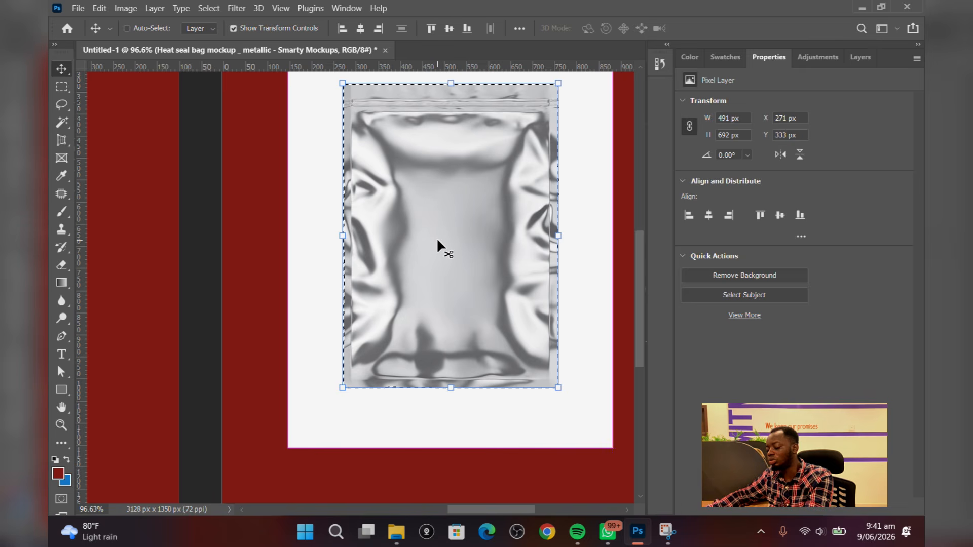
pyautogui.hotkey('ctrl', 'j')
pyautogui.scroll(-2, 342, 234)
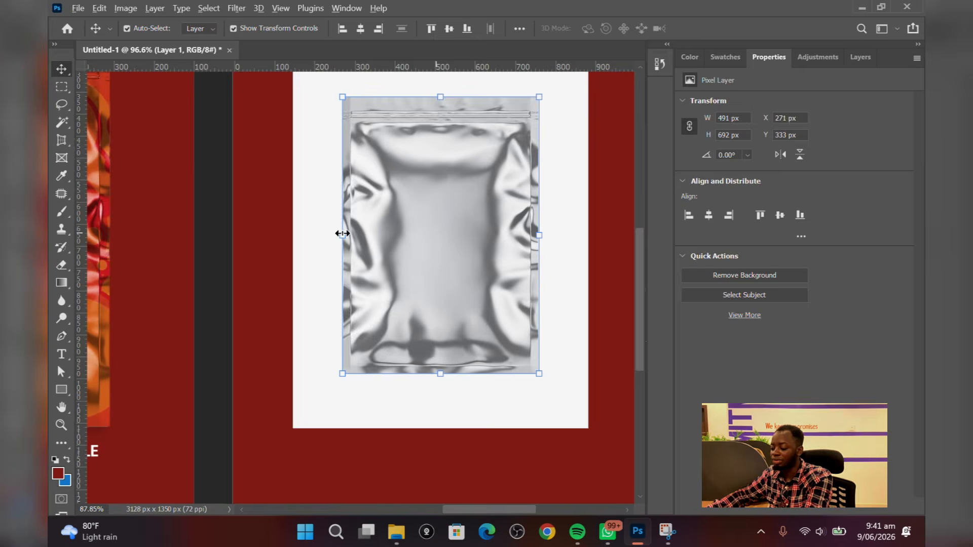
pyautogui.click(321, 242)
pyautogui.press('Delete')
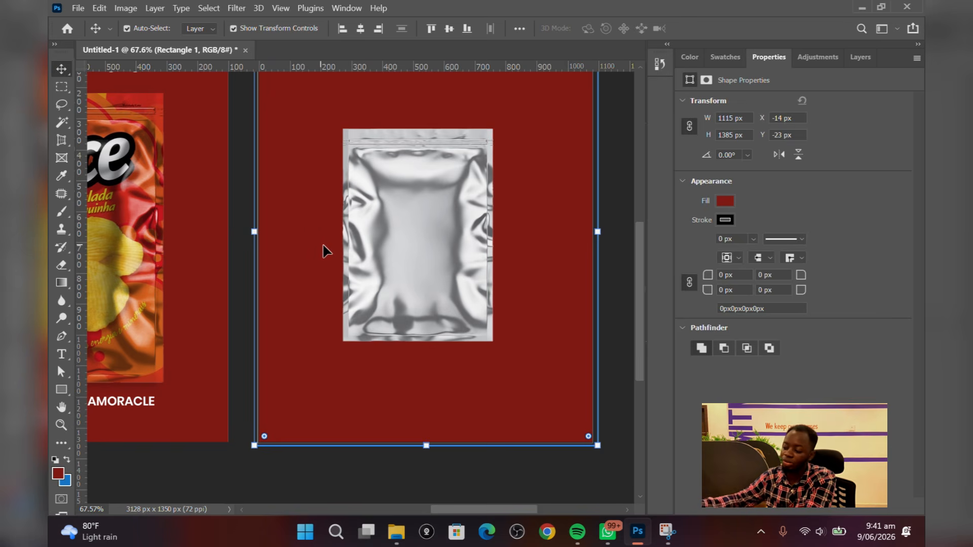
# Move the isolated bag slightly down on the artboard and deselect it
pyautogui.scroll(-3, 378, 258)
pyautogui.moveTo(391, 266); pyautogui.dragTo(379, 262)
pyautogui.click(860, 57)
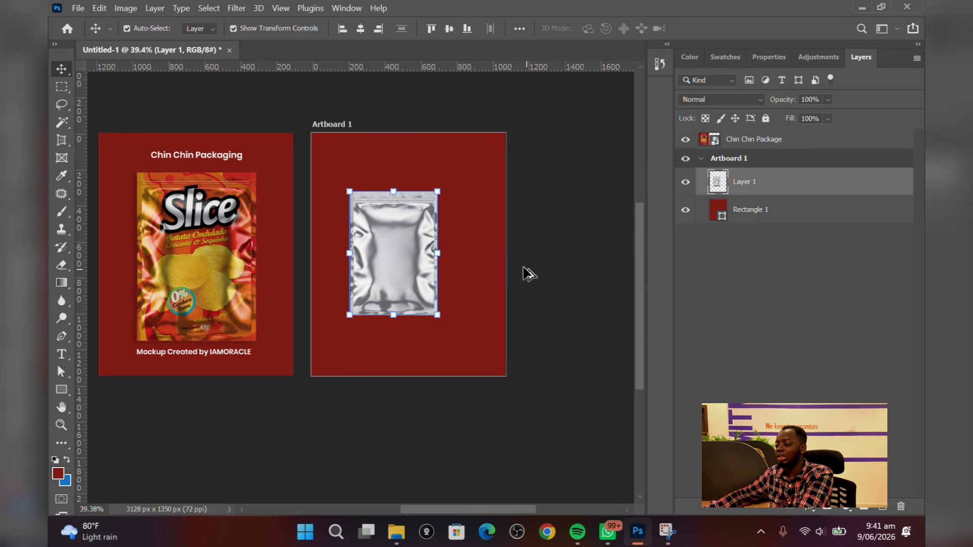
pyautogui.scroll(1, 522, 271)
pyautogui.moveTo(410, 249)
pyautogui.mouseDown()
pyautogui.moveTo(449, 251)
pyautogui.moveTo(400, 259)
pyautogui.moveTo(410, 261)
pyautogui.mouseUp()
pyautogui.press('Return')
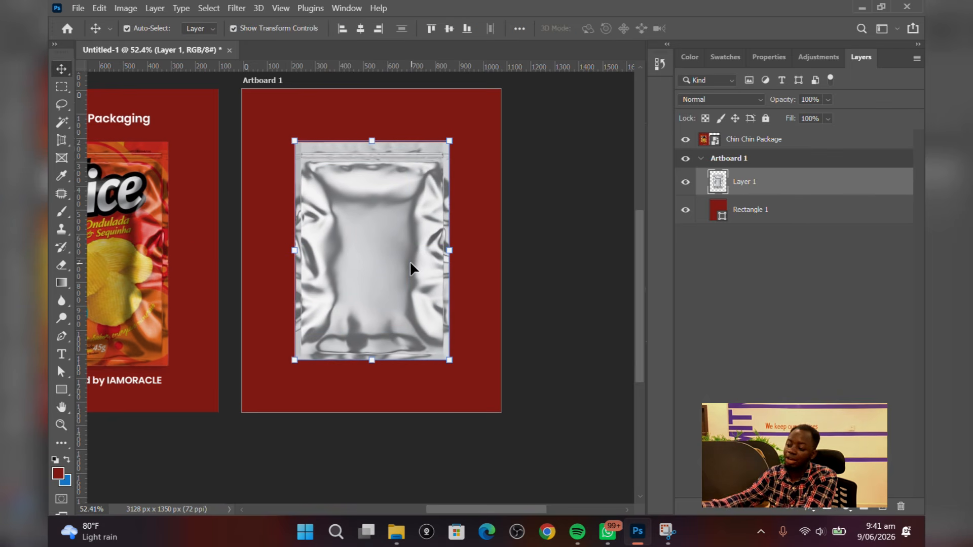
pyautogui.click(528, 247)
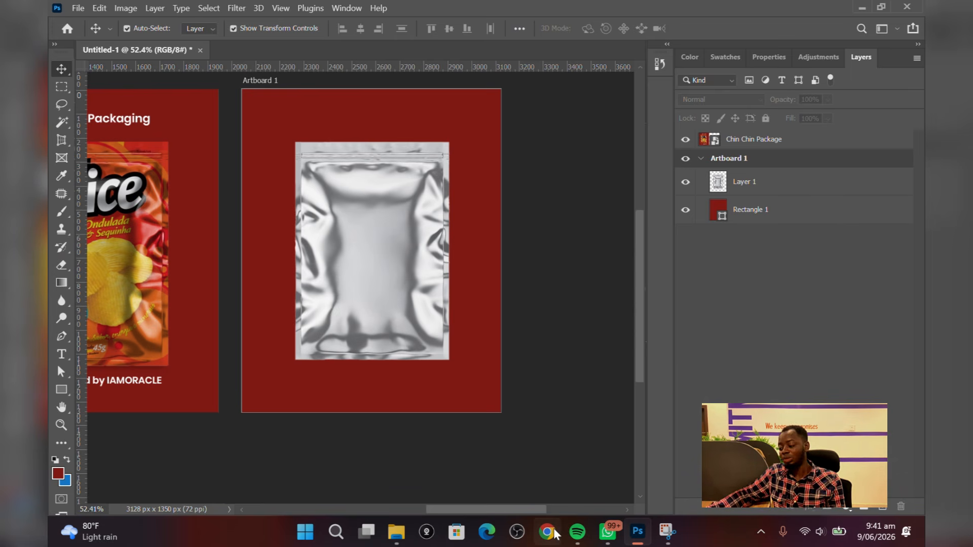
# Place the Slice packaging design image from Downloads over the bag and scale it to about 171%
pyautogui.click(396, 532)
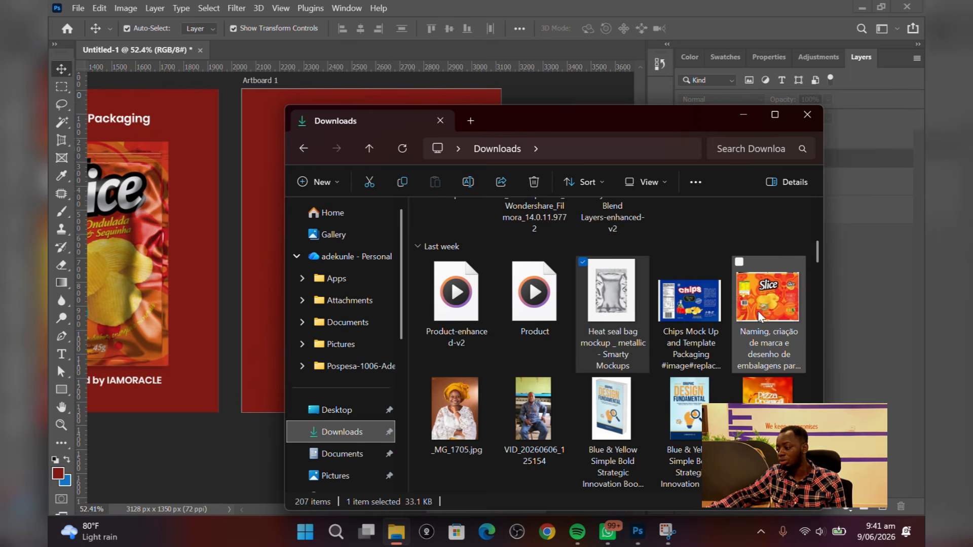
pyautogui.moveTo(759, 315); pyautogui.dragTo(387, 226)
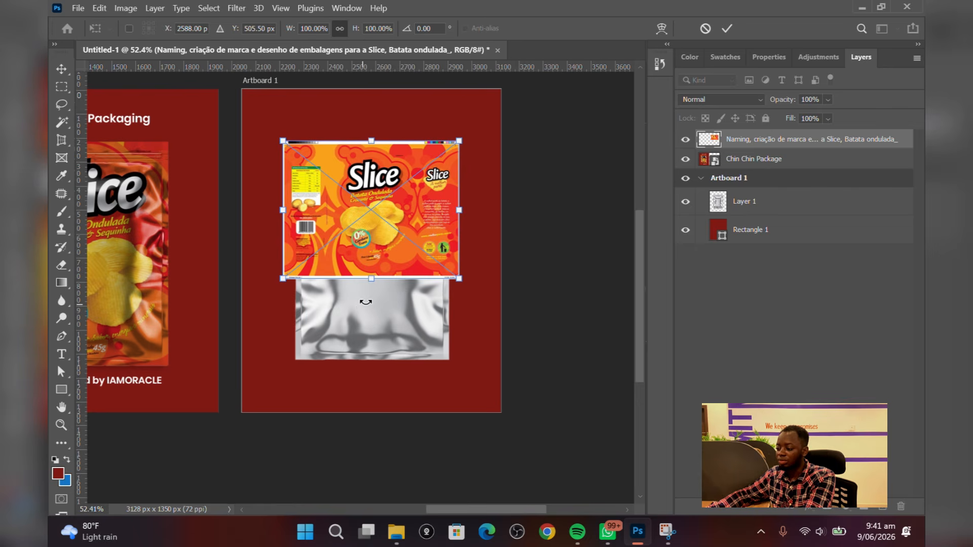
pyautogui.moveTo(371, 278); pyautogui.dragTo(365, 368)
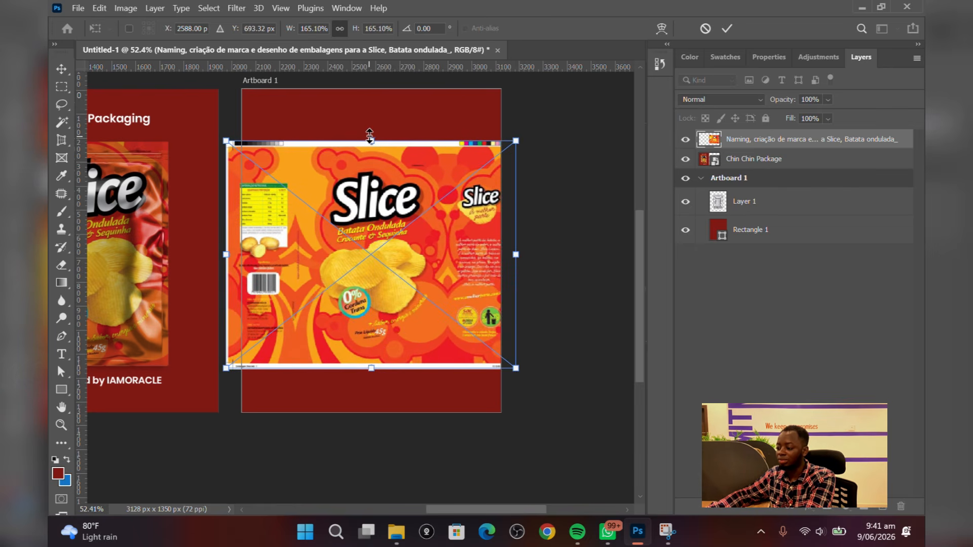
pyautogui.moveTo(369, 135); pyautogui.dragTo(369, 128)
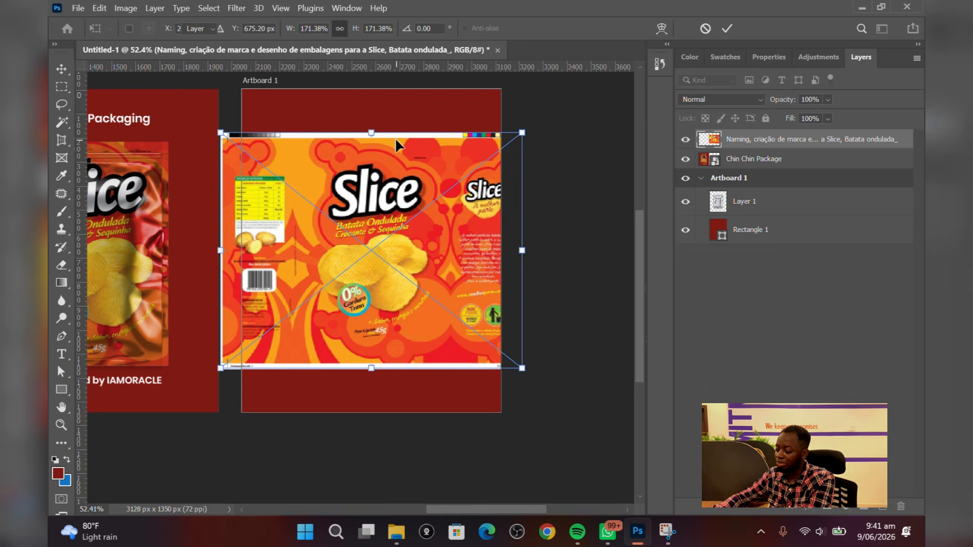
pyautogui.press('Return')
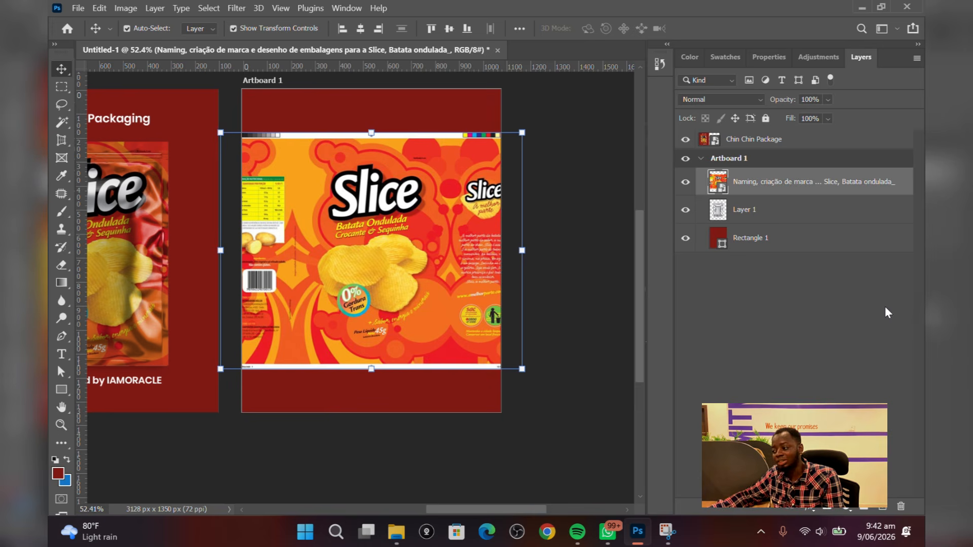
# Rename the packaging design layer as Mockup
pyautogui.doubleClick(780, 183)
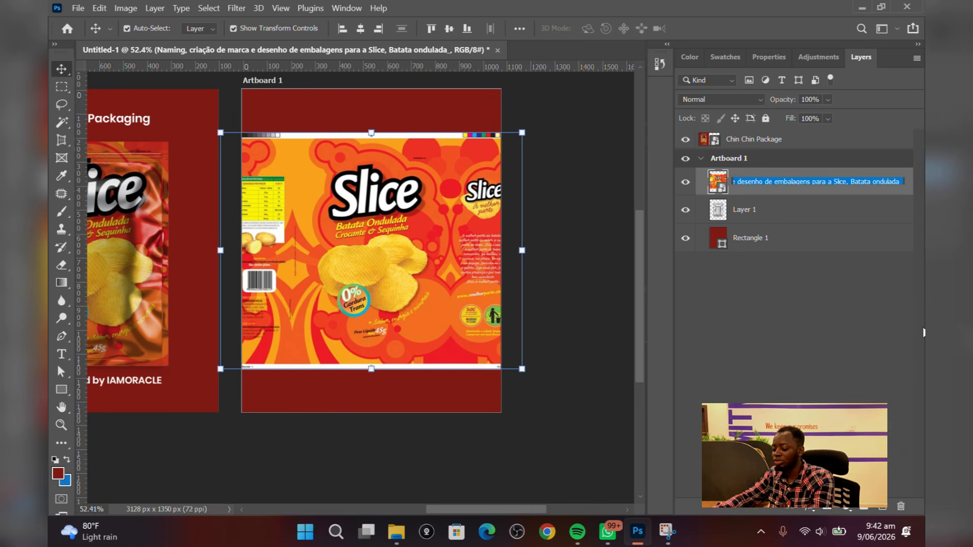
pyautogui.write('Mocku')
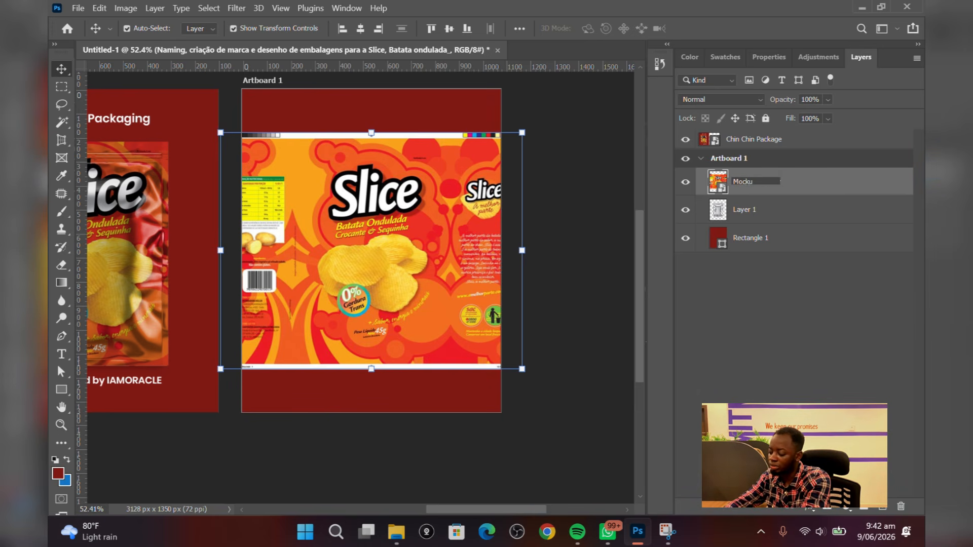
pyautogui.write('p')
pyautogui.press('Return')
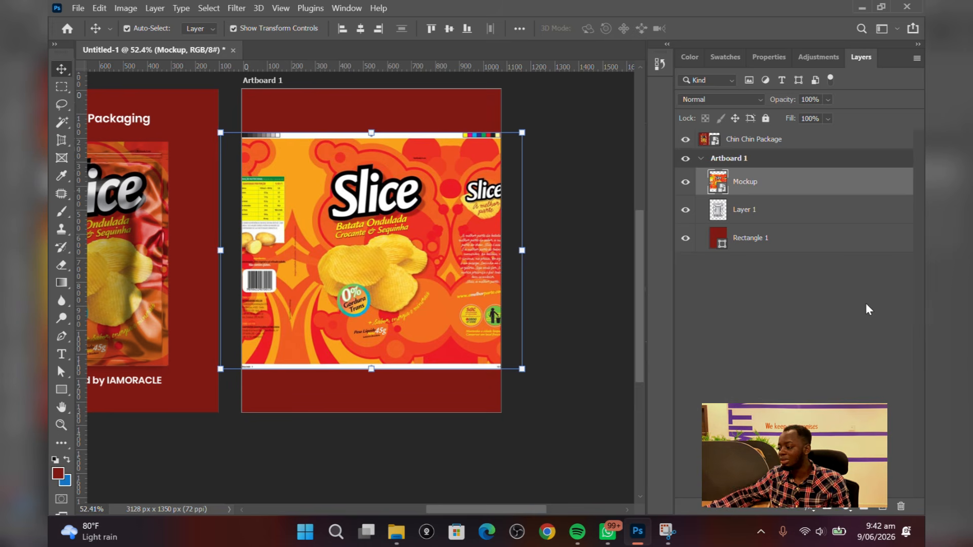
# Duplicate the Mockup design layer
pyautogui.rightClick(811, 180)
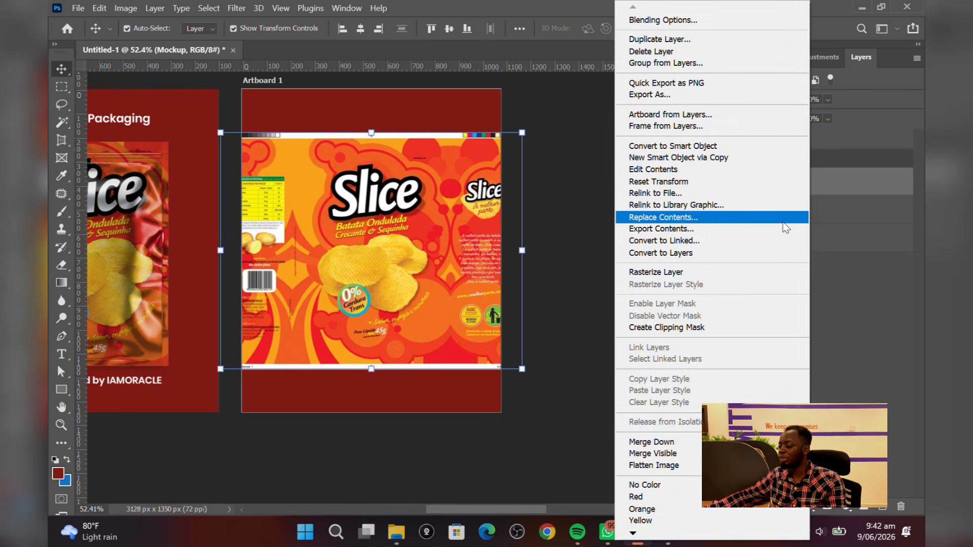
pyautogui.click(830, 195)
pyautogui.hotkey('ctrl', 'j')
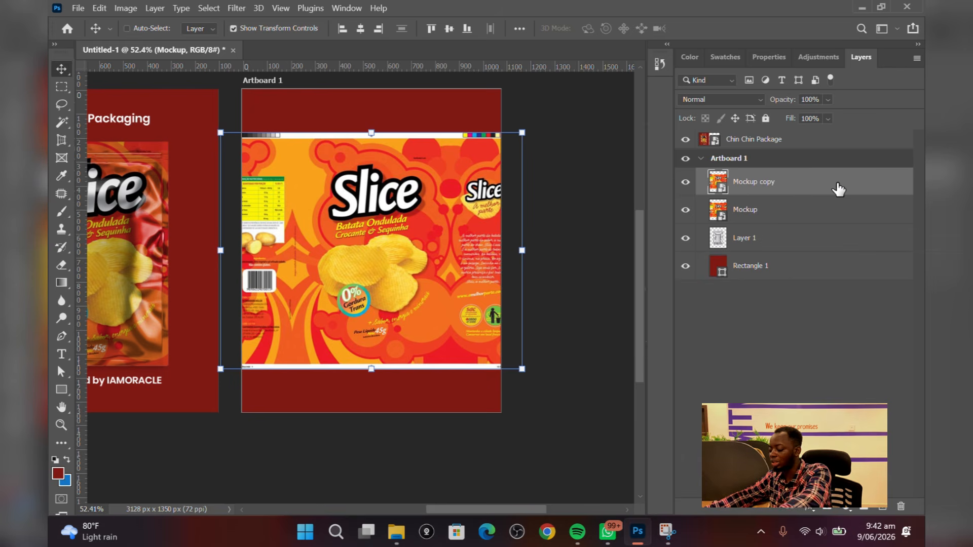
# Rename the duplicated layer as Your design Here and hide it
pyautogui.doubleClick(738, 184)
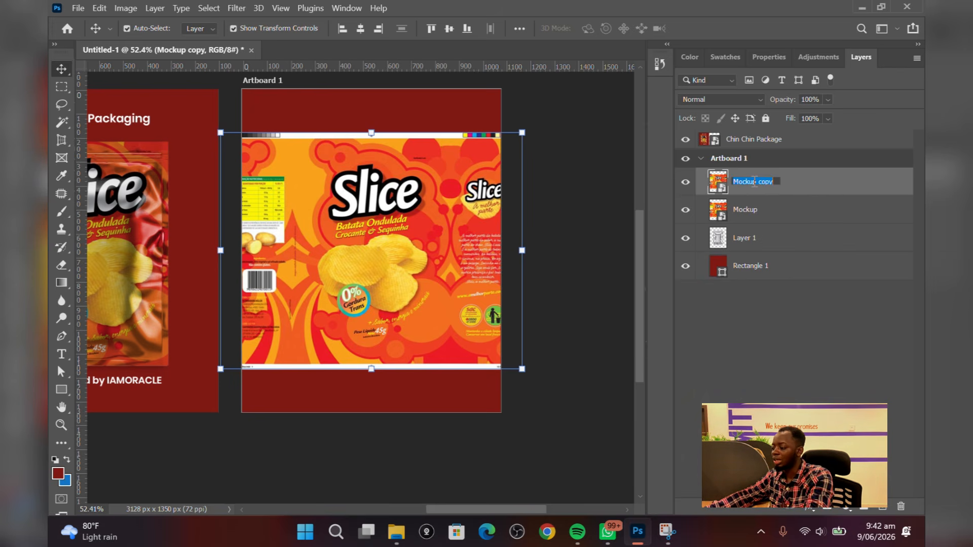
pyautogui.write('Your ')
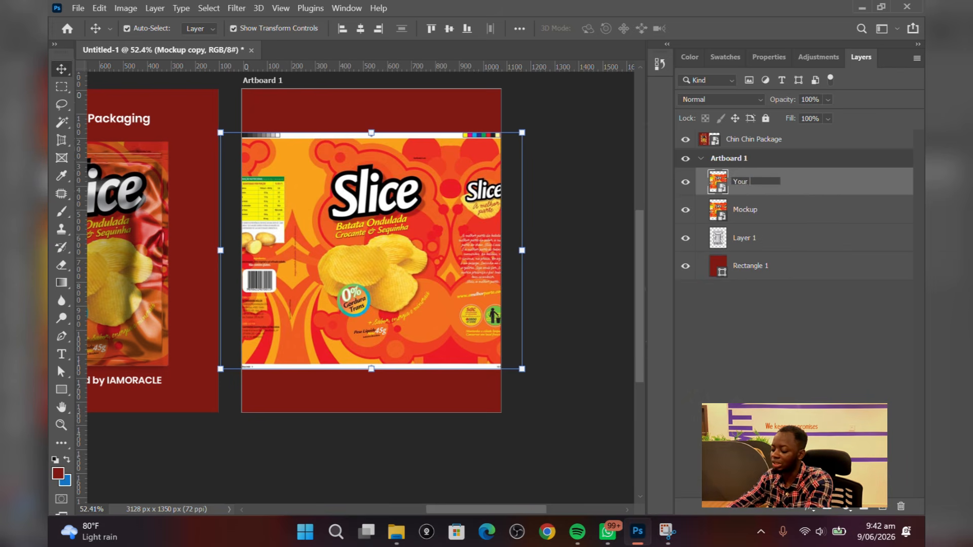
pyautogui.write('design')
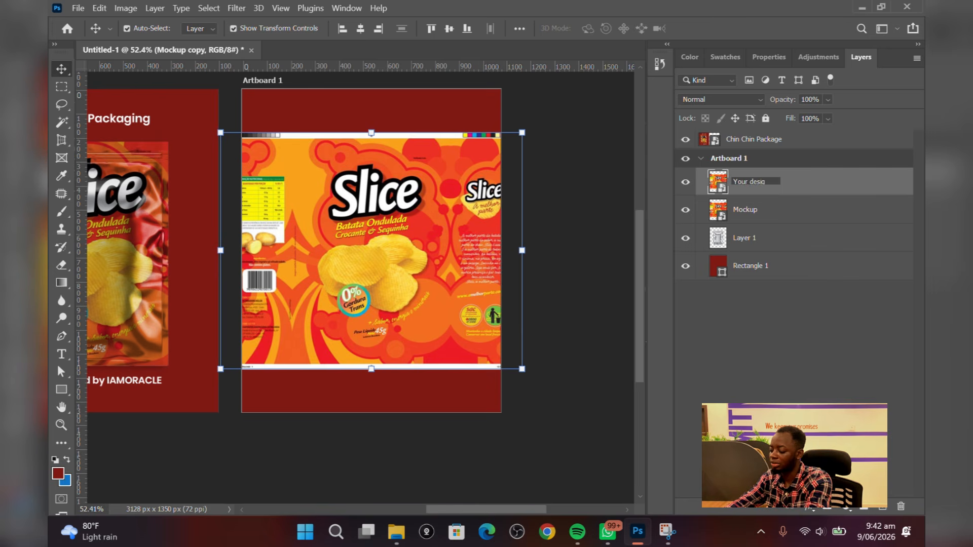
pyautogui.write(' Here')
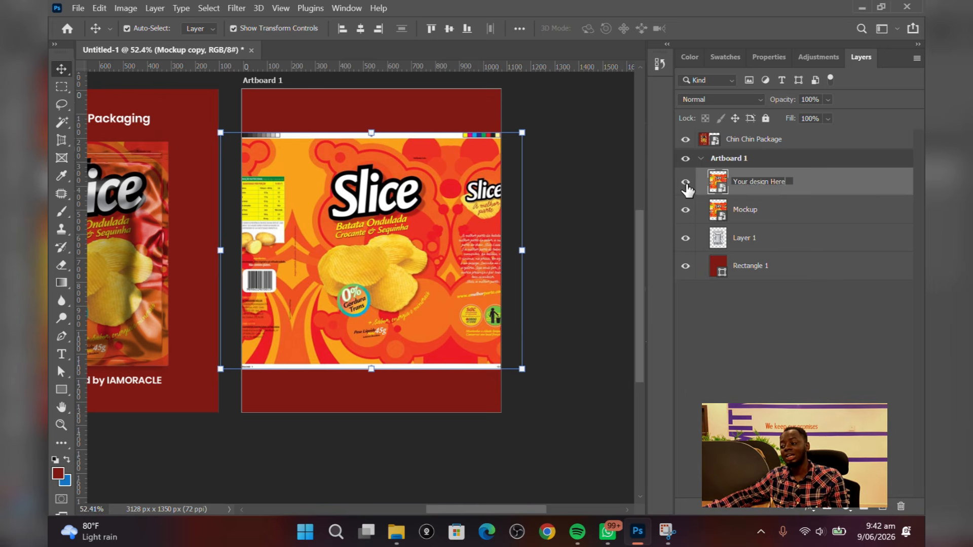
pyautogui.click(687, 187)
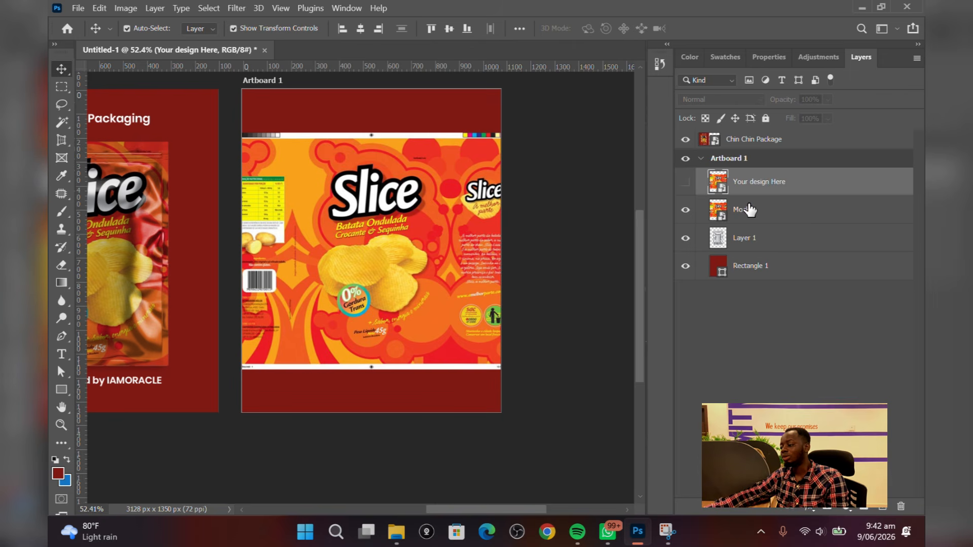
# Clip the Mockup layer to the bag layer beneath it as a clipping mask
pyautogui.click(789, 218)
pyautogui.rightClick(782, 212)
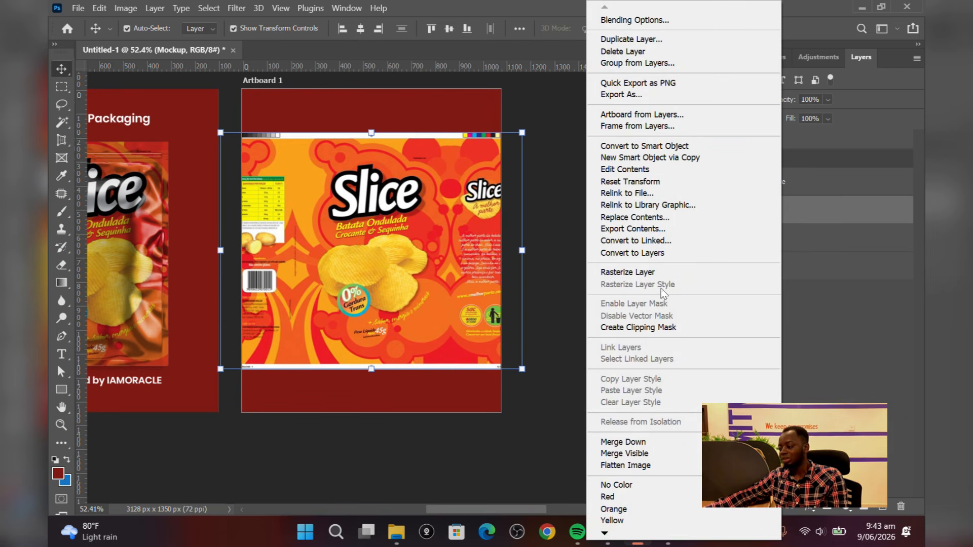
pyautogui.click(664, 328)
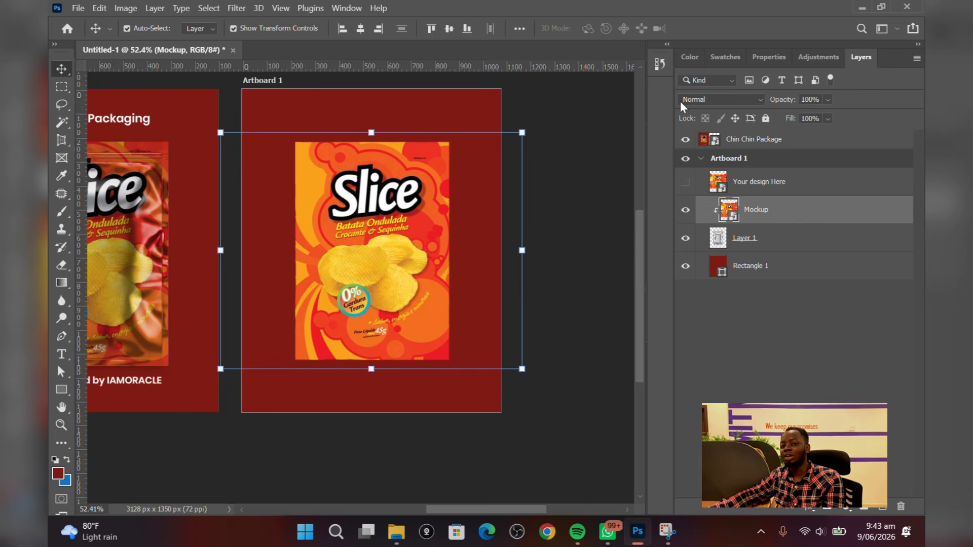
# Set the Mockup layer's blend mode to Multiply
pyautogui.click(749, 102)
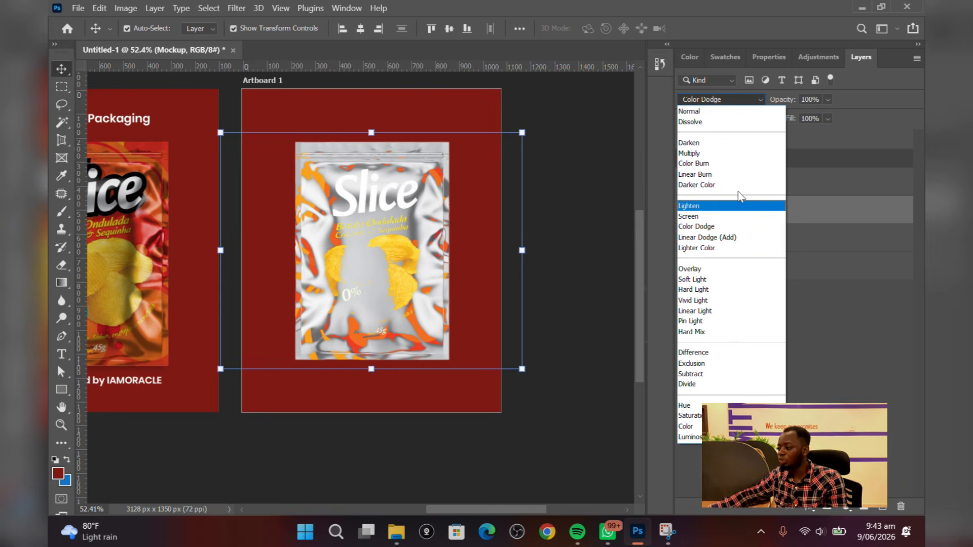
pyautogui.click(729, 152)
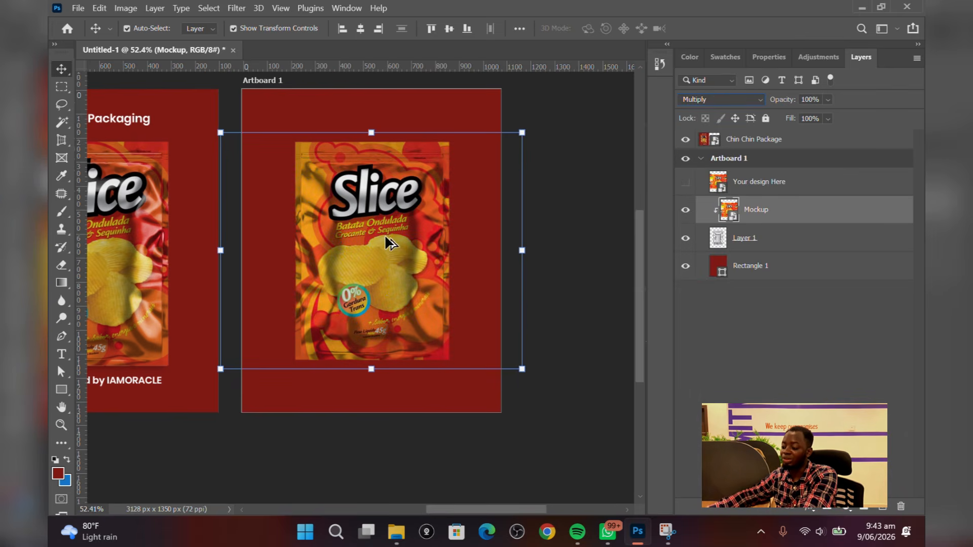
# In the Mockup layer's Blending Options, split the Underlying Layer white slider to 233 under Blend If Gray
pyautogui.scroll(4, 387, 235)
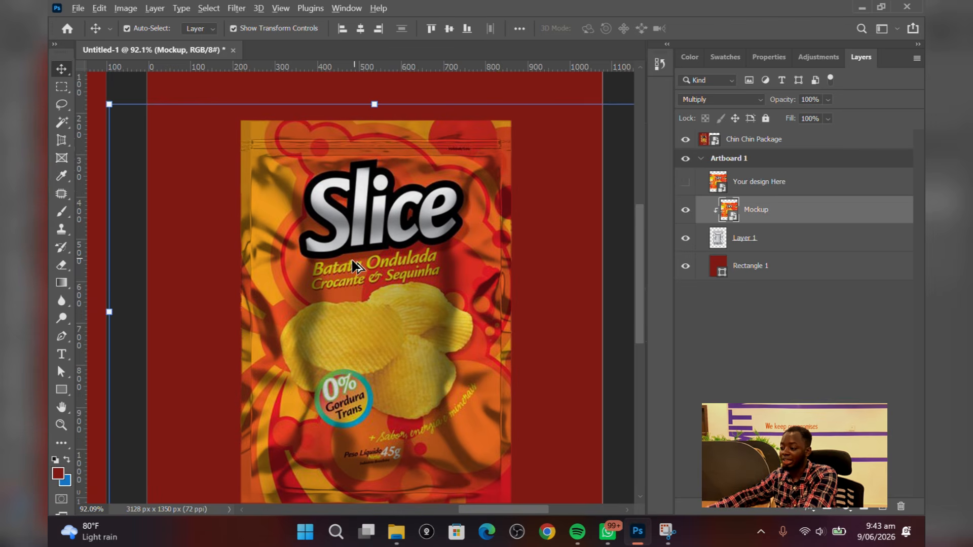
pyautogui.scroll(-2, 366, 256)
pyautogui.scroll(3, 340, 294)
pyautogui.scroll(-3, 348, 310)
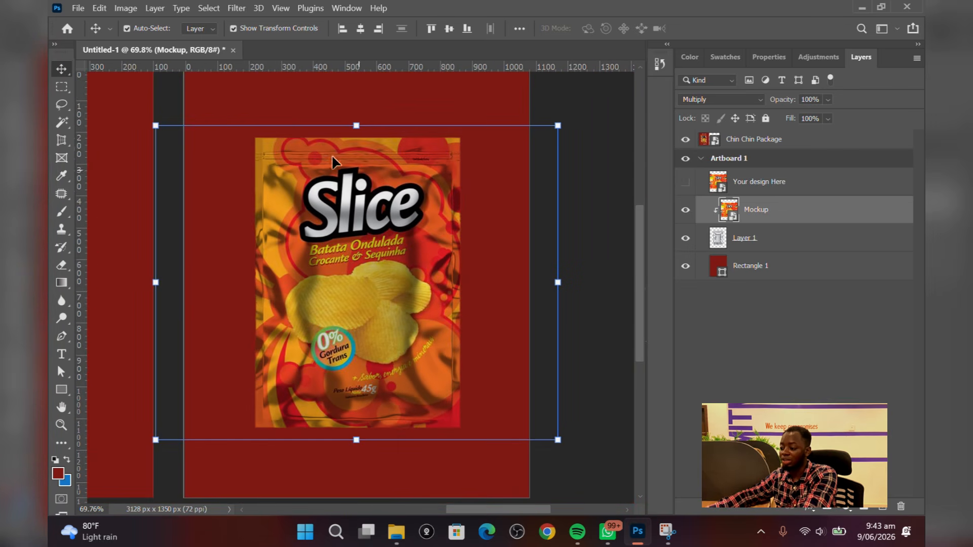
pyautogui.scroll(4, 375, 346)
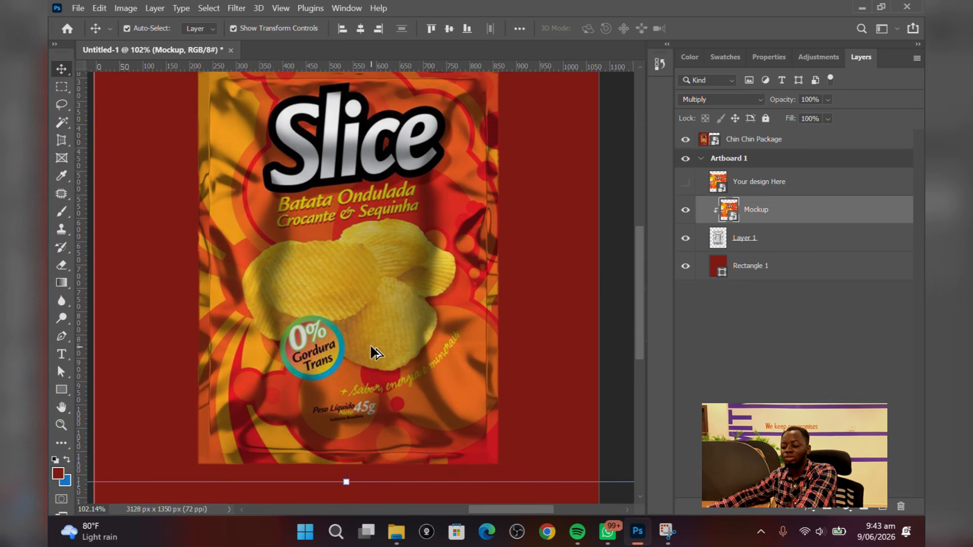
pyautogui.scroll(-2, 368, 345)
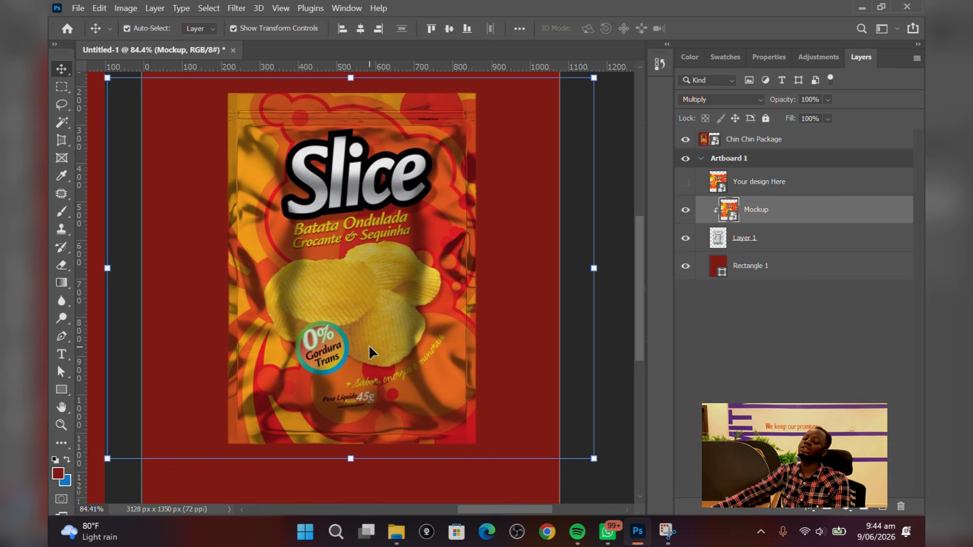
pyautogui.rightClick(811, 211)
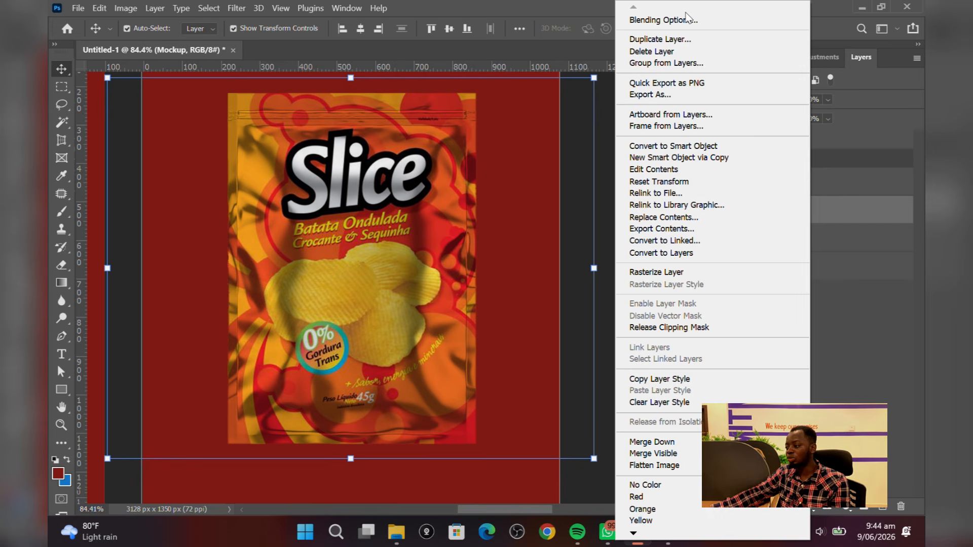
pyautogui.click(687, 15)
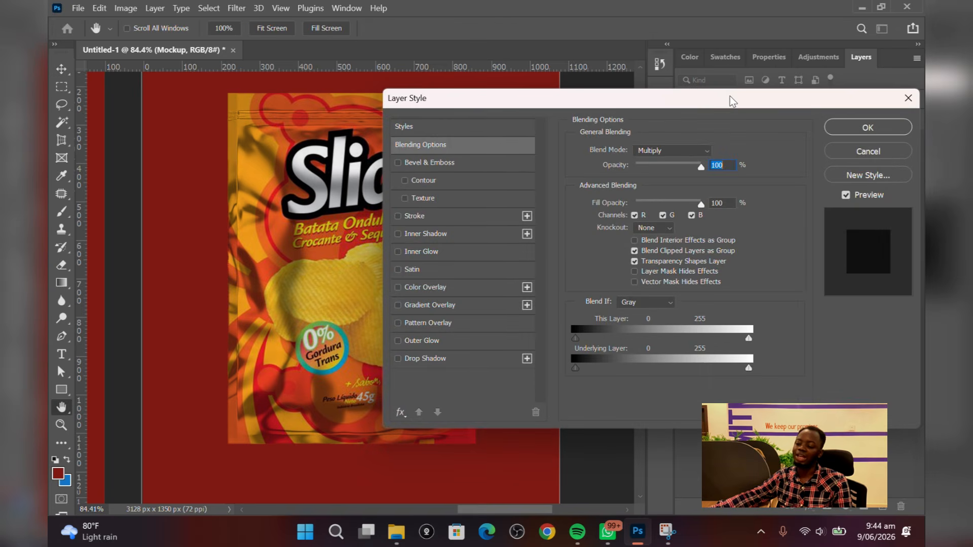
pyautogui.moveTo(704, 92); pyautogui.dragTo(646, 84)
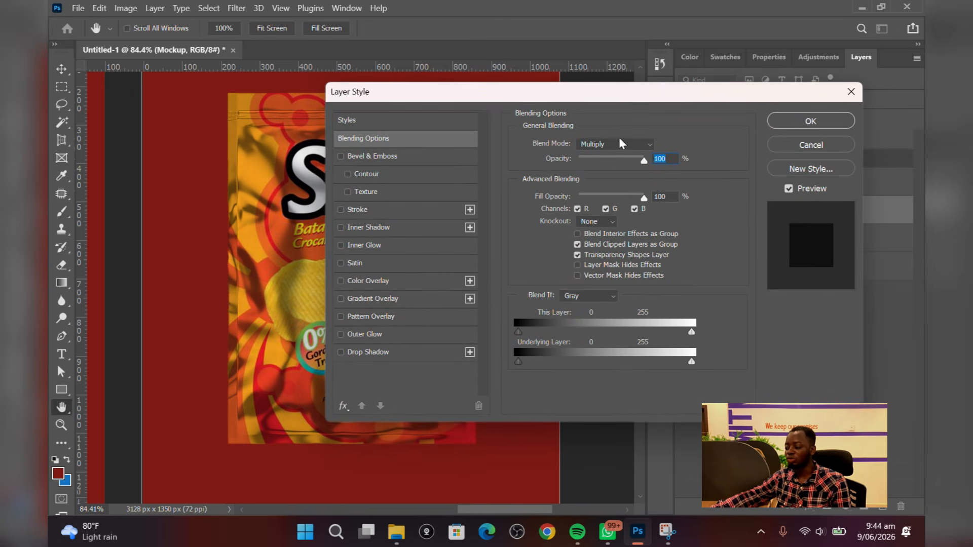
pyautogui.click(586, 295)
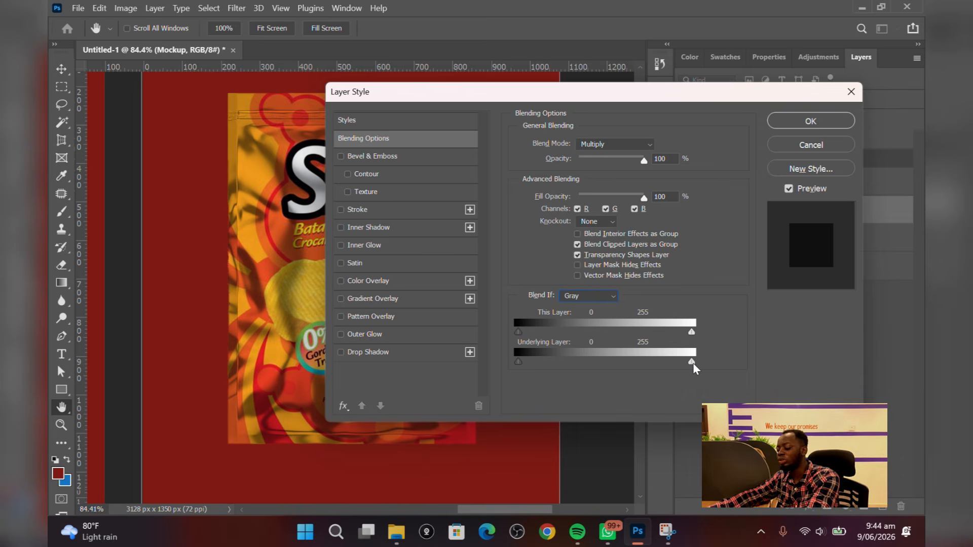
pyautogui.press('alt')
pyautogui.moveTo(691, 361); pyautogui.dragTo(677, 362)
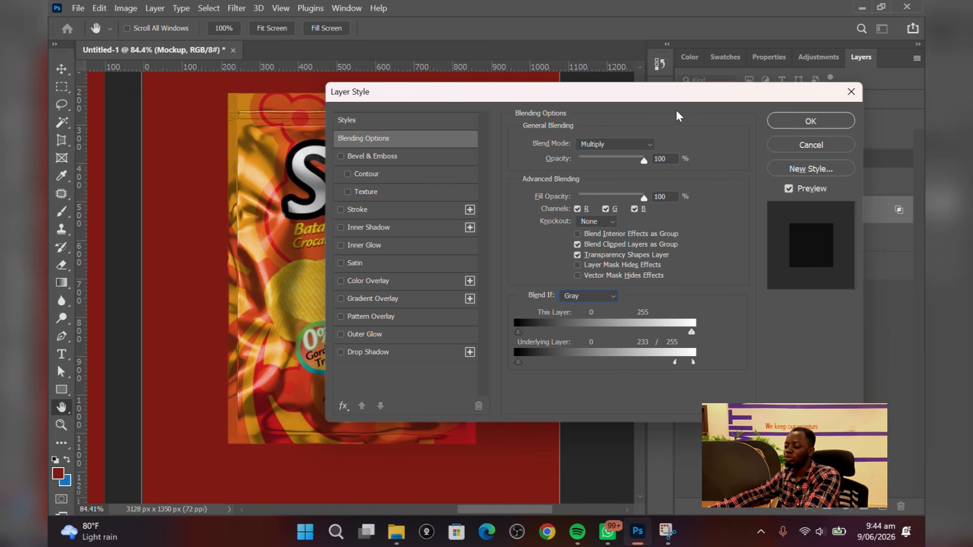
pyautogui.moveTo(678, 92); pyautogui.dragTo(634, 142)
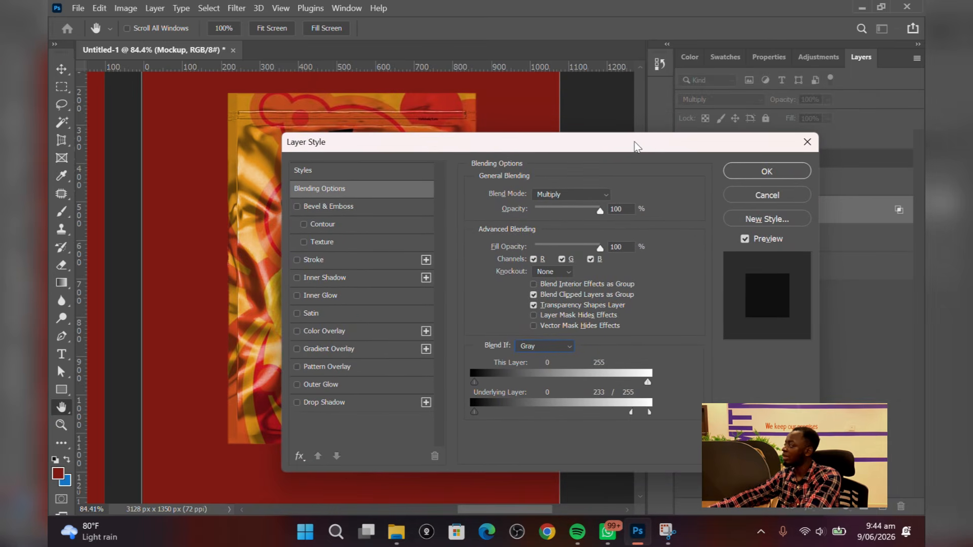
pyautogui.click(745, 172)
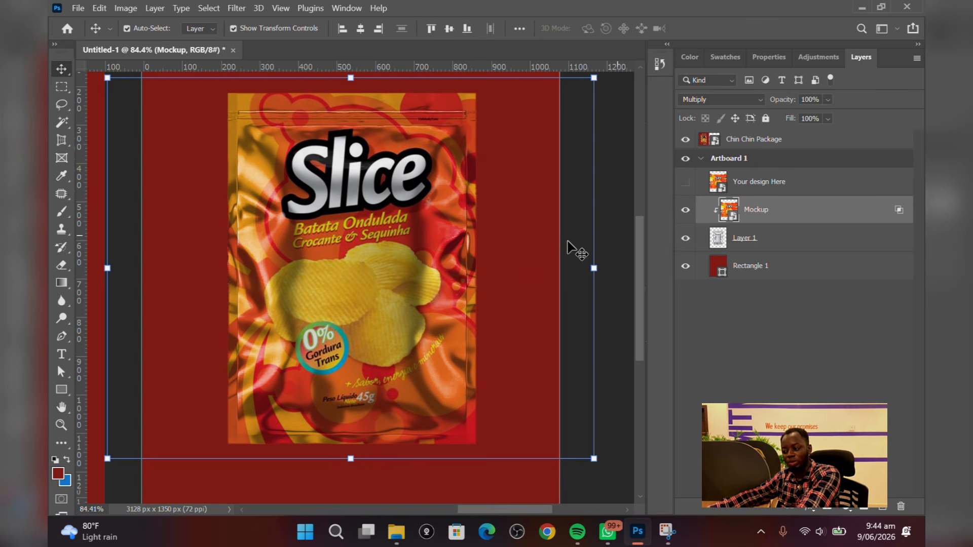
# Give the hidden Your design Here layer an orange color label
pyautogui.scroll(-3, 303, 293)
pyautogui.scroll(2, 303, 299)
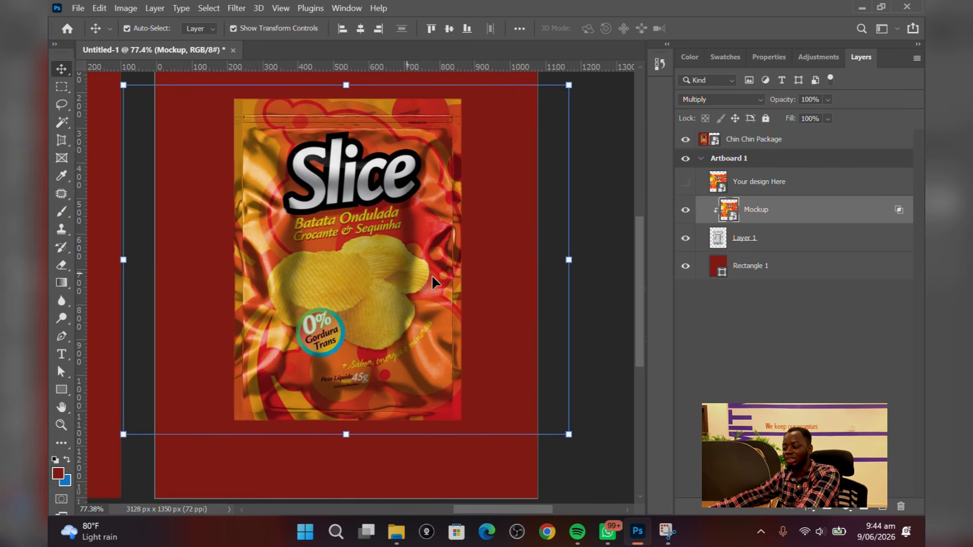
pyautogui.click(613, 334)
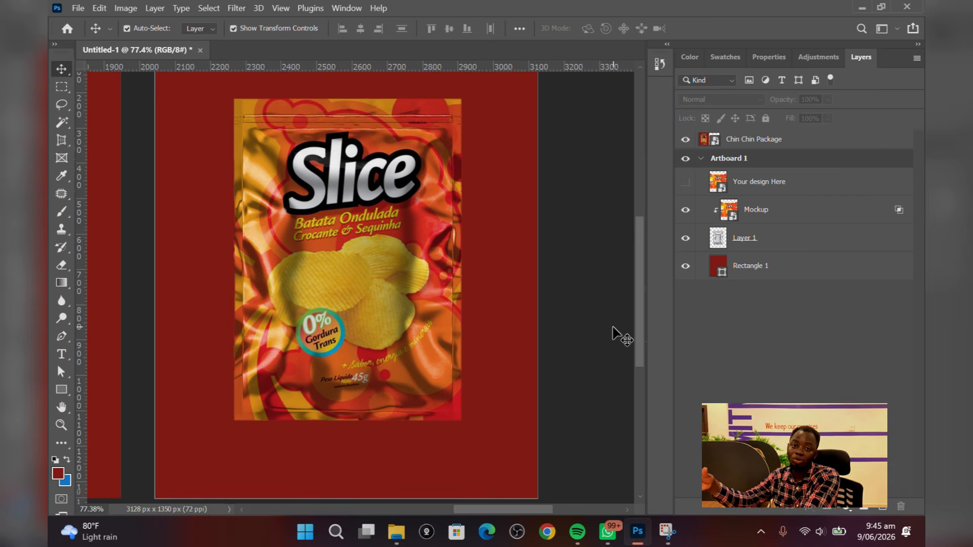
pyautogui.rightClick(806, 184)
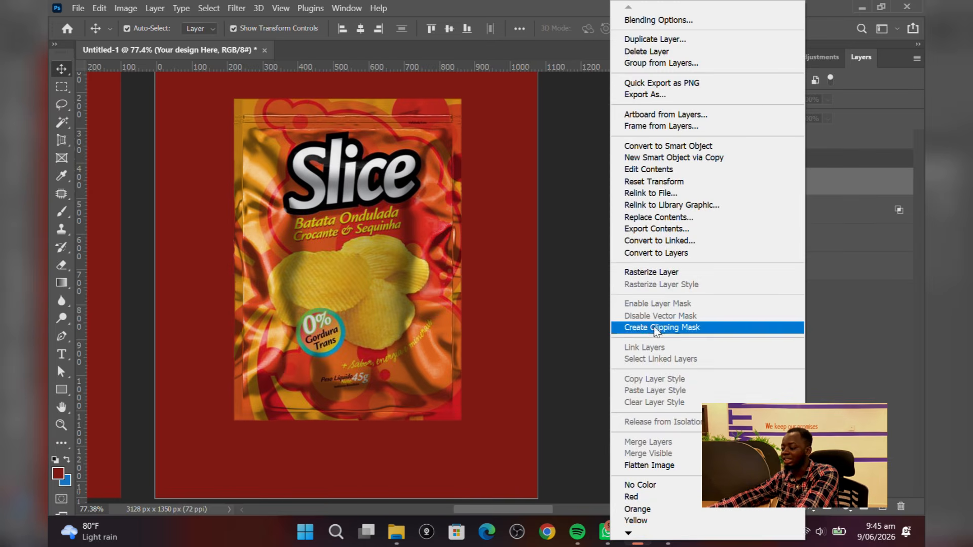
pyautogui.click(676, 509)
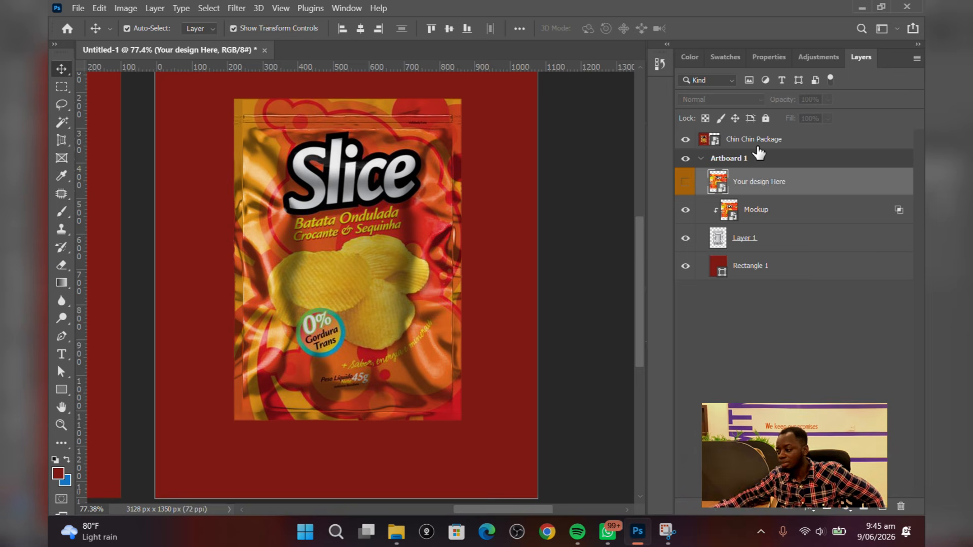
pyautogui.scroll(3, 375, 272)
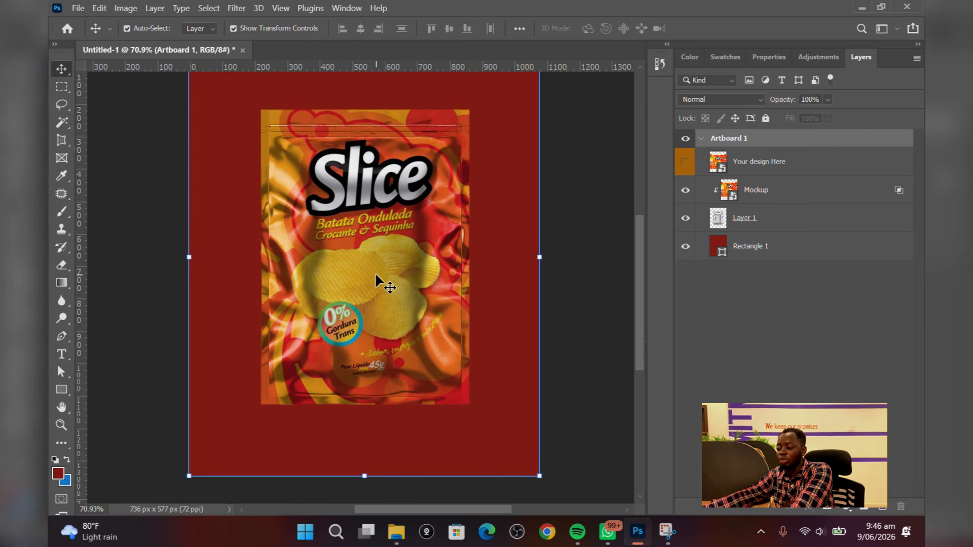
pyautogui.scroll(2, 375, 272)
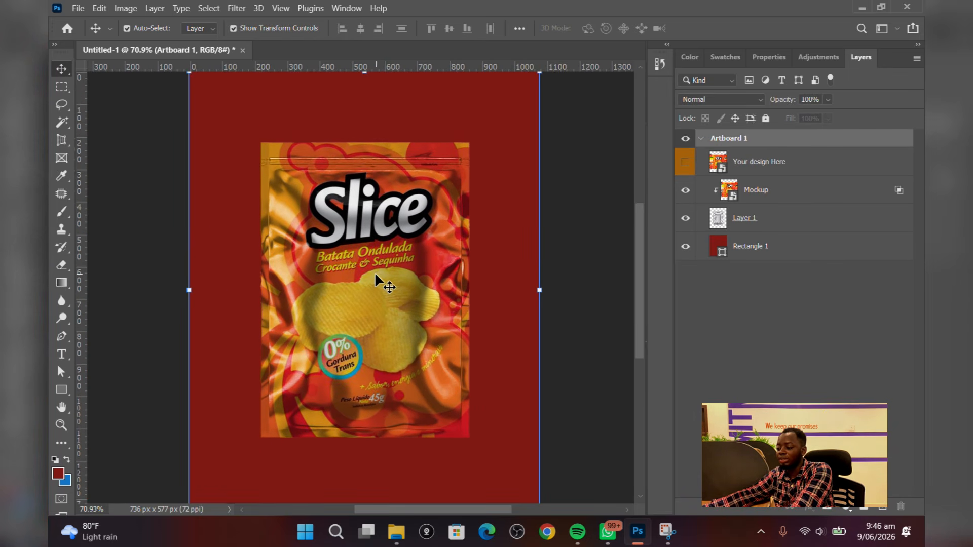
pyautogui.scroll(-2, 375, 271)
pyautogui.scroll(1, 218, 315)
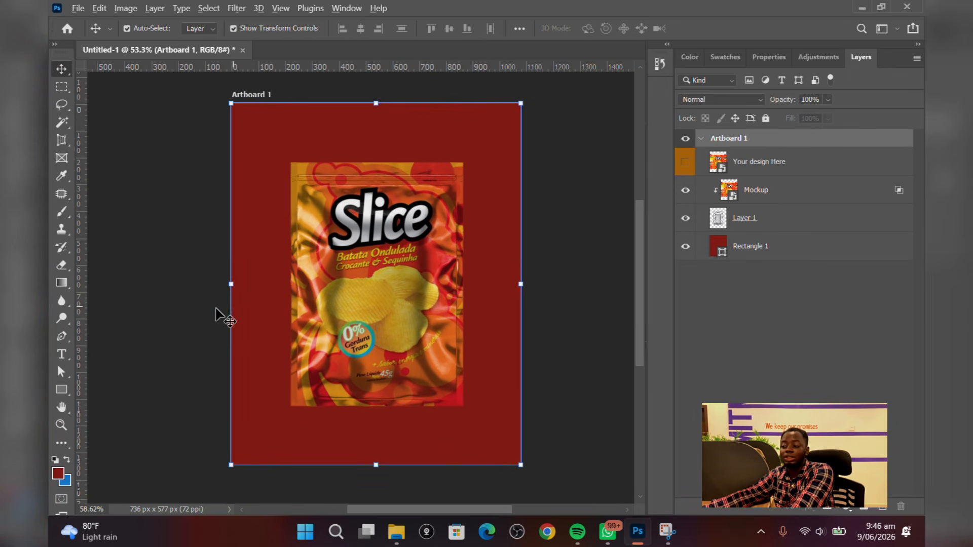
pyautogui.click(216, 308)
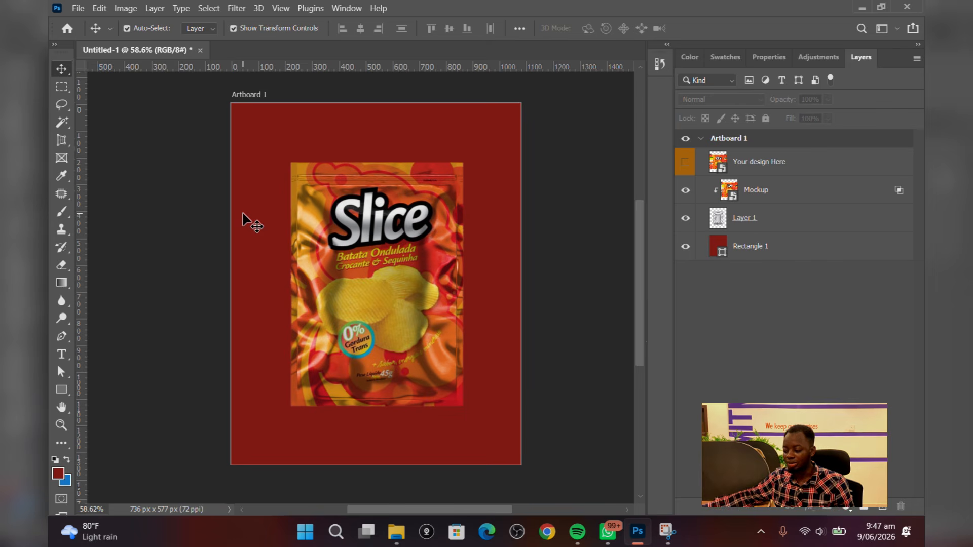
# Open File Explorer and navigate to the Documents folder
pyautogui.click(396, 532)
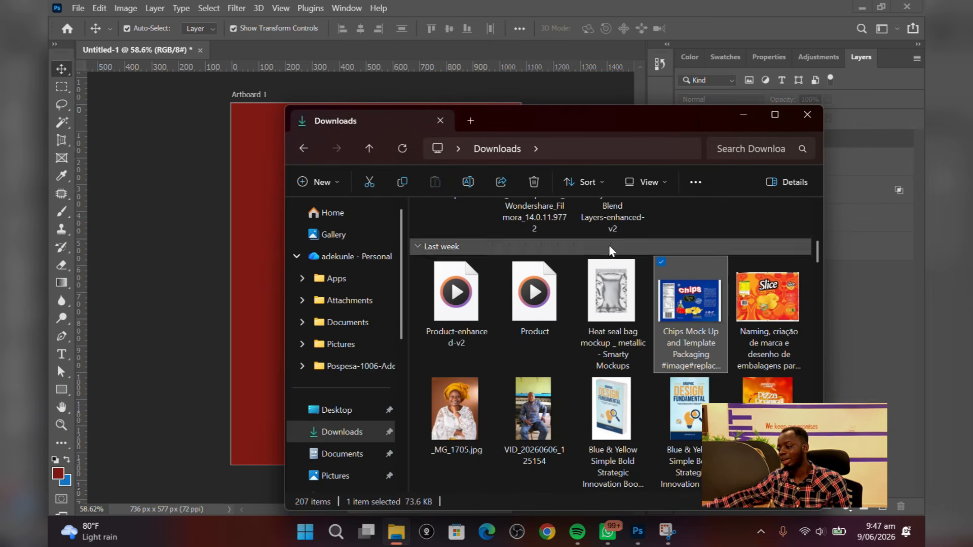
pyautogui.click(471, 121)
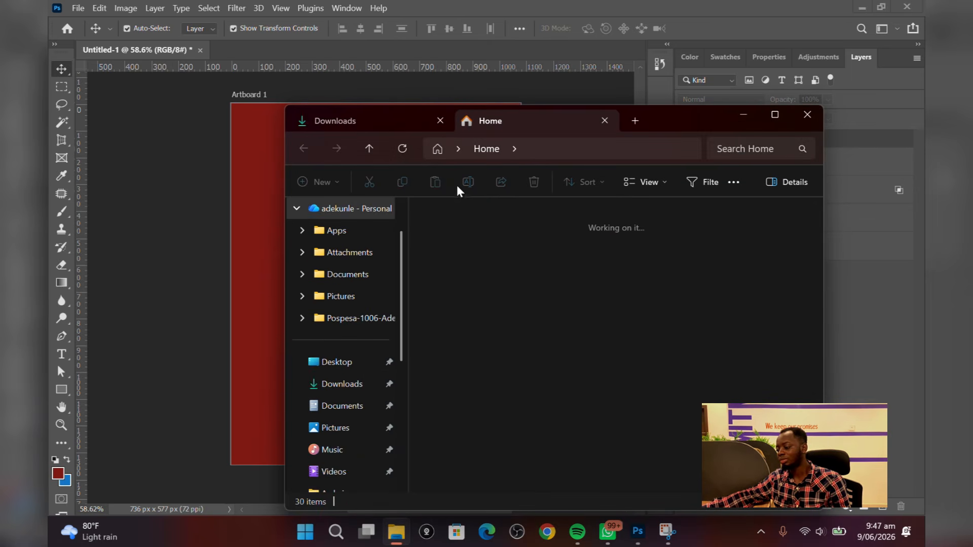
pyautogui.click(336, 121)
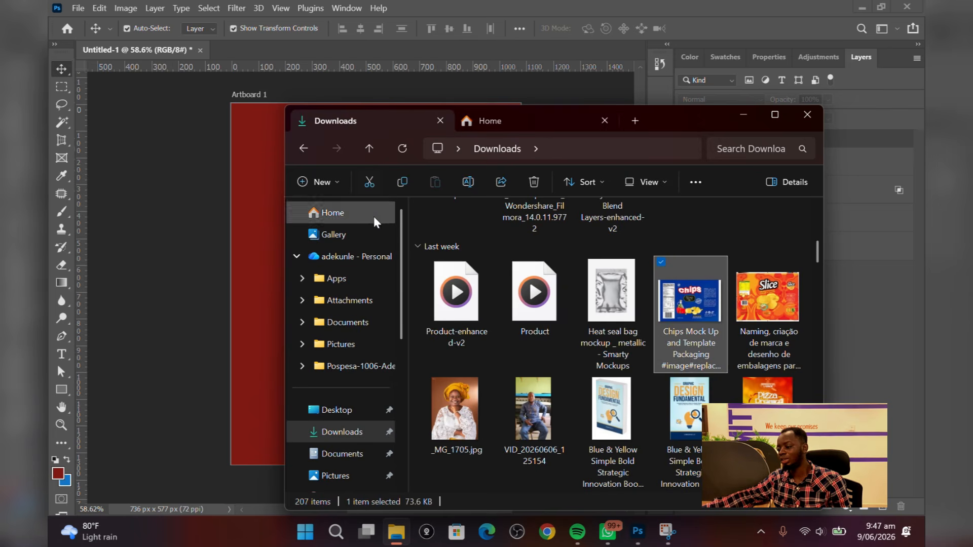
pyautogui.click(354, 454)
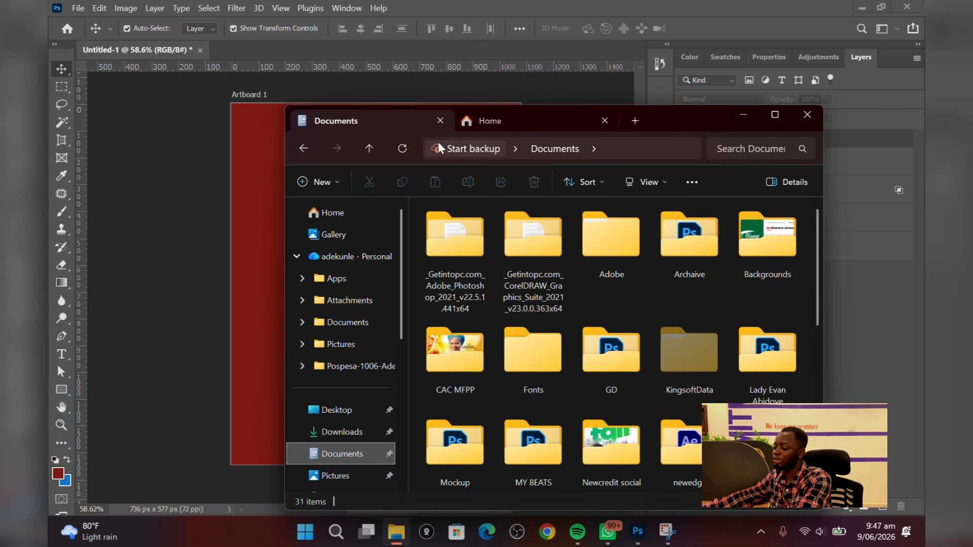
# Create a new folder named Chips mockup in Documents
pyautogui.click(323, 183)
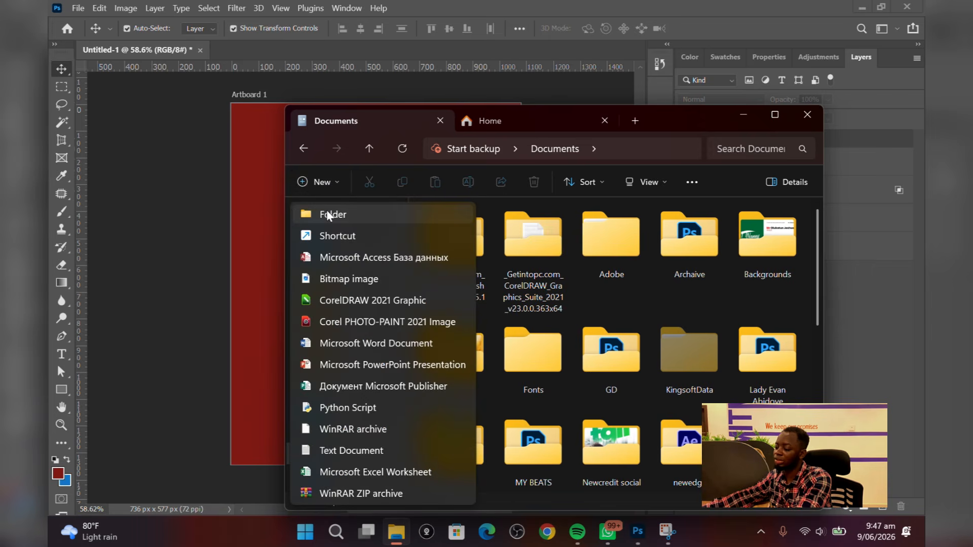
pyautogui.click(326, 210)
pyautogui.write('chips mpc')
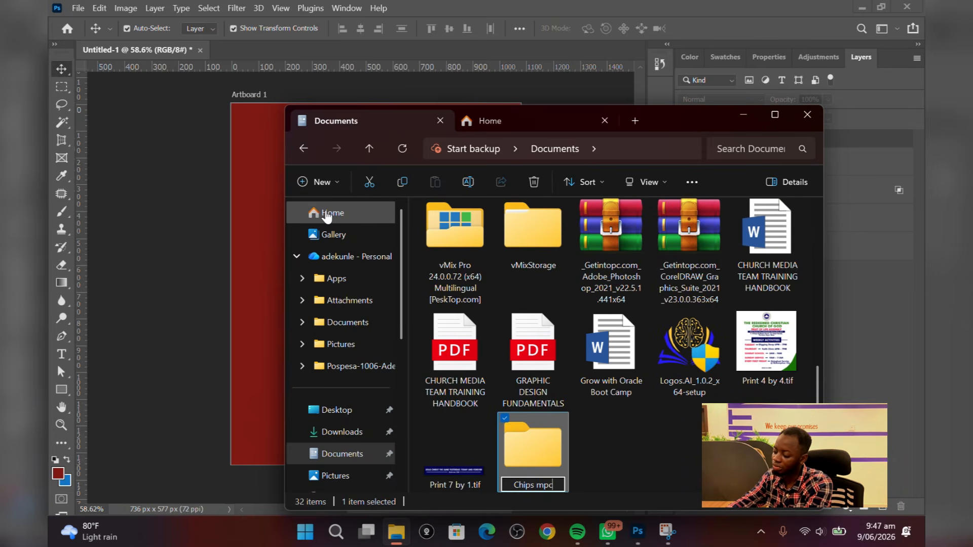
pyautogui.press('BackSpace')
pyautogui.press('BackSpace')
pyautogui.write('ockup')
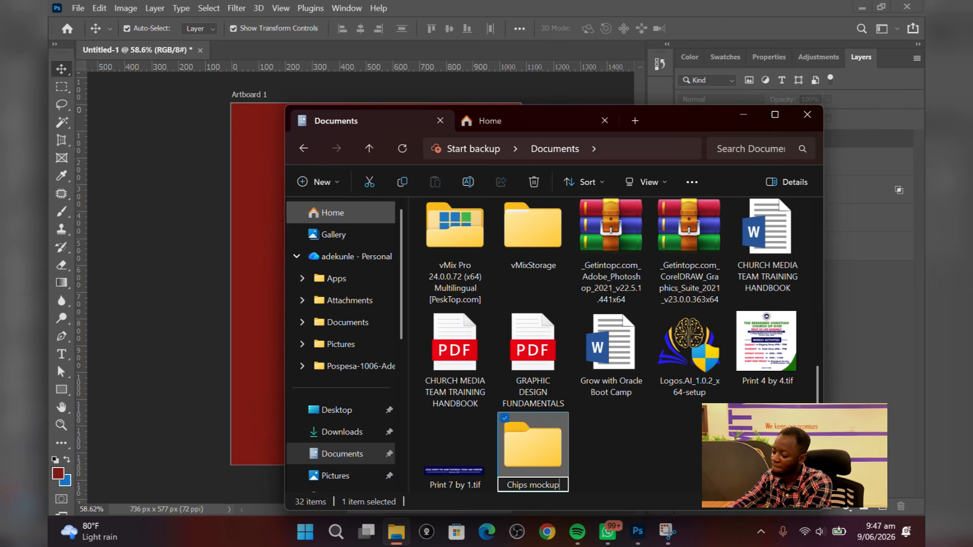
pyautogui.press('Return')
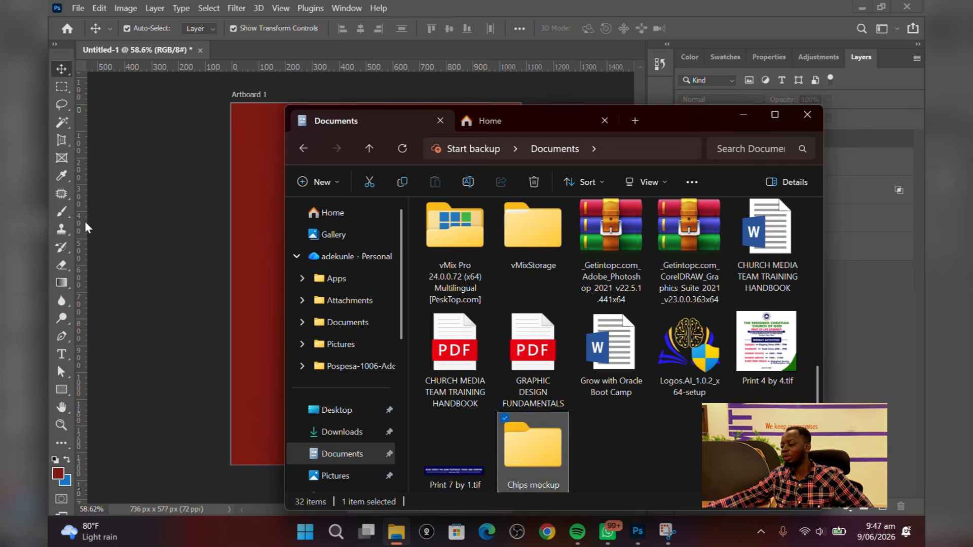
# Return to the mockup document and open the Save As dialog
pyautogui.click(273, 407)
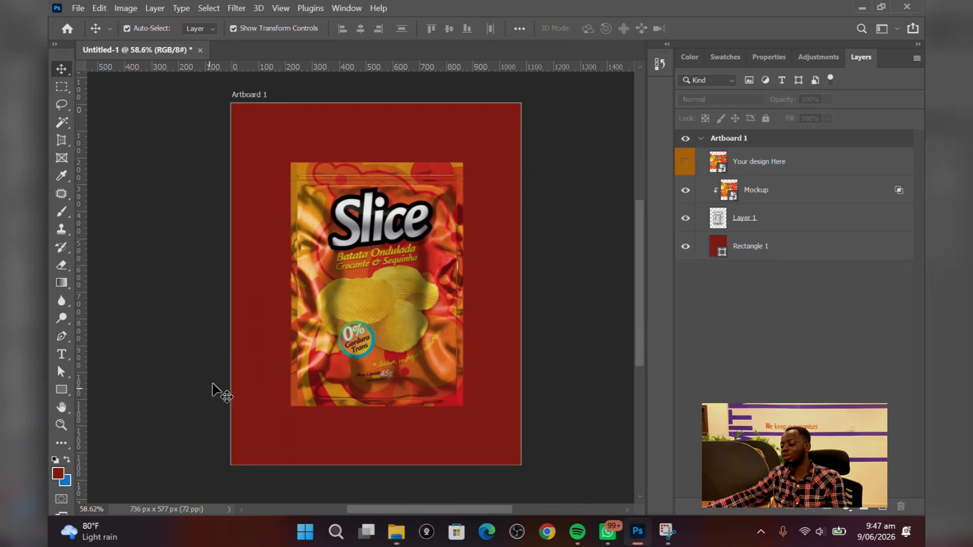
pyautogui.hotkey('ctrl', 's')
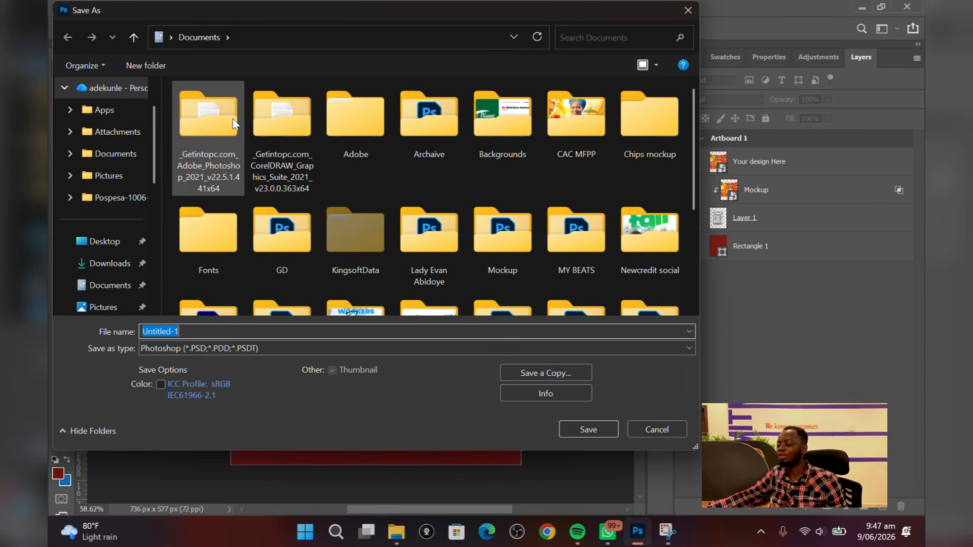
pyautogui.scroll(-2, 408, 208)
pyautogui.scroll(2, 408, 208)
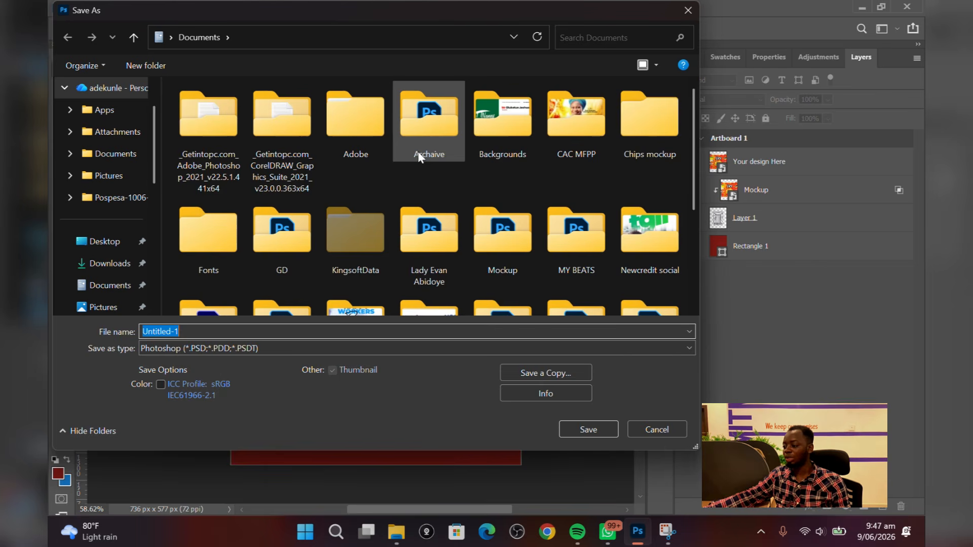
pyautogui.doubleClick(417, 152)
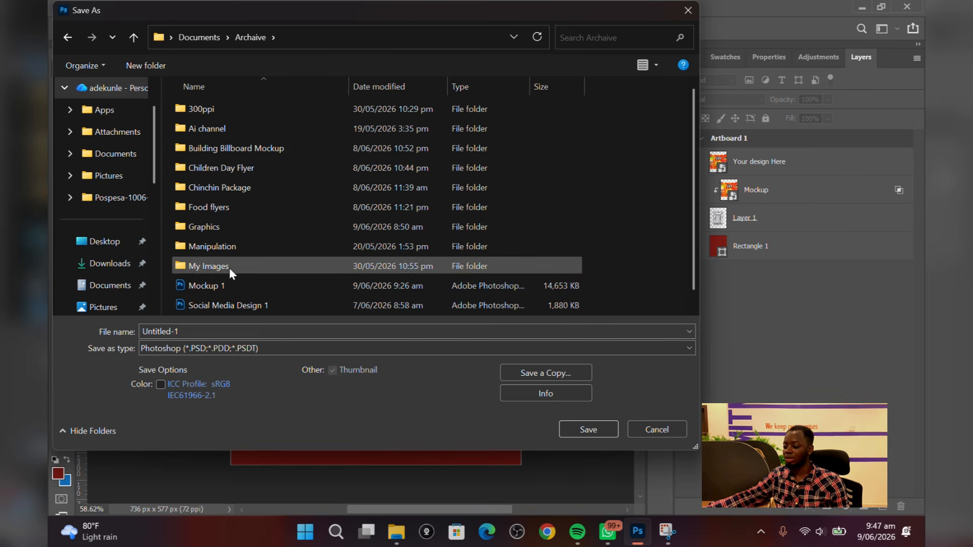
pyautogui.click(396, 532)
pyautogui.click(396, 536)
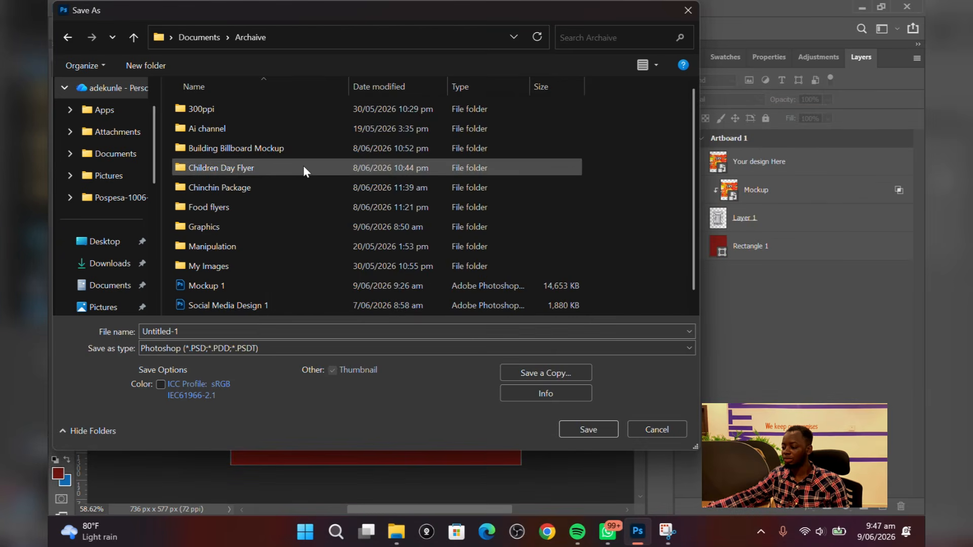
pyautogui.click(199, 37)
# Save the document as a Photoshop PSD in the Chips mockup folder with Maximize Compatibility on
pyautogui.scroll(-3, 335, 262)
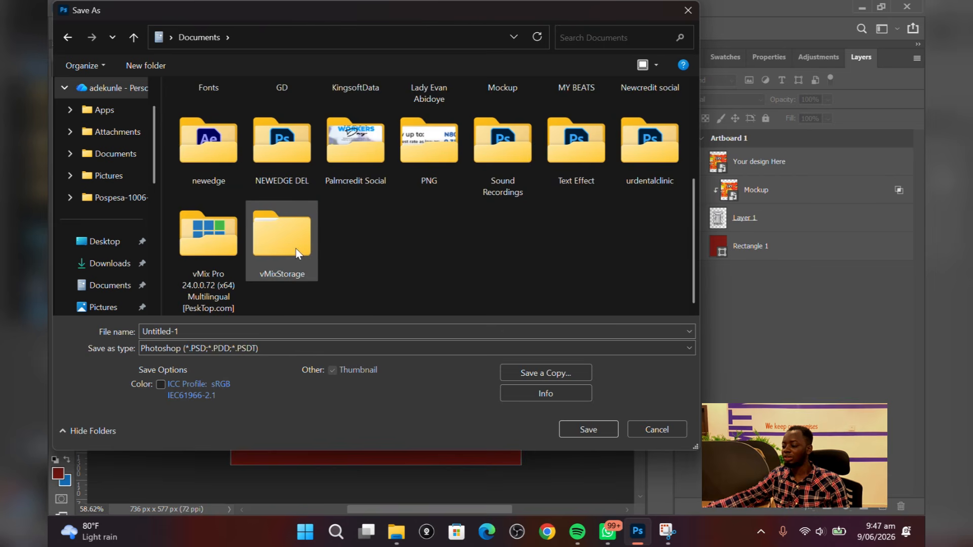
pyautogui.scroll(3, 295, 251)
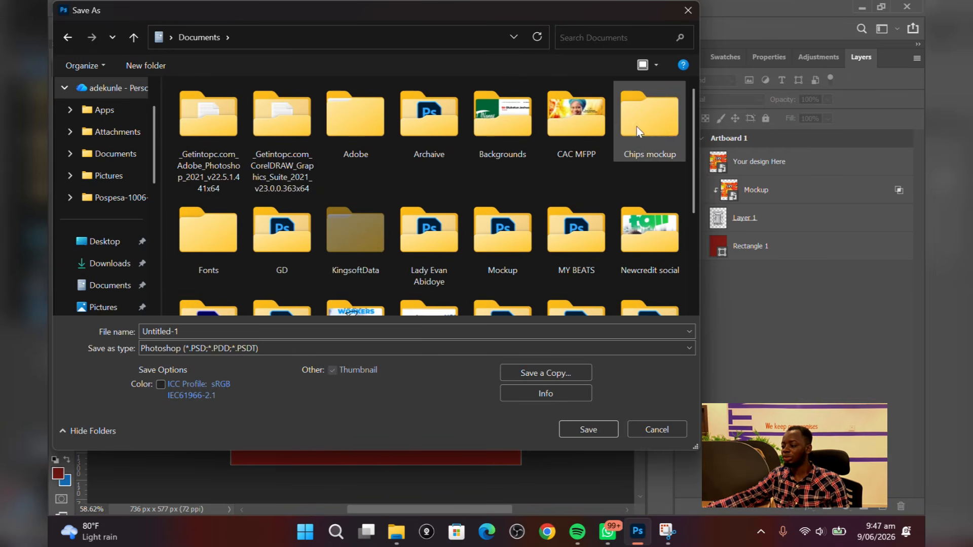
pyautogui.doubleClick(649, 119)
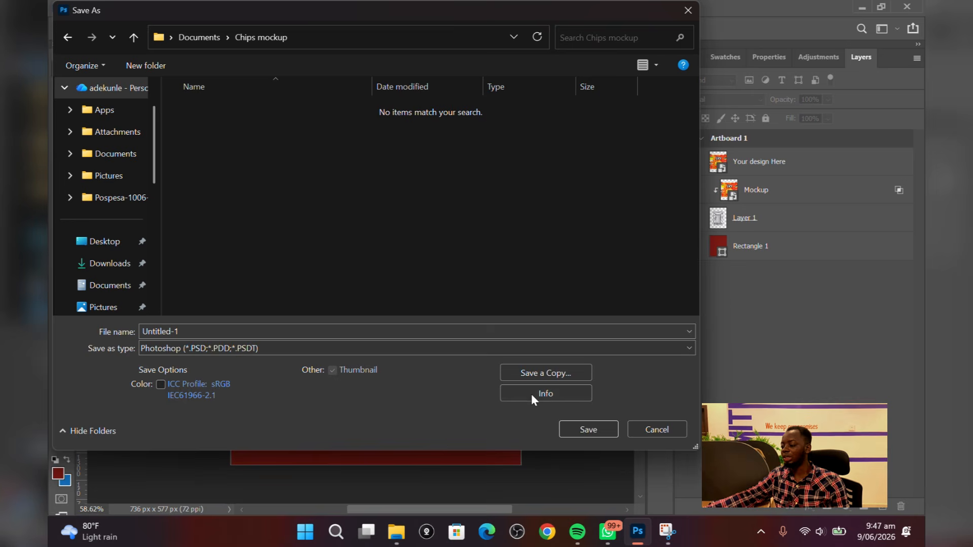
pyautogui.click(592, 426)
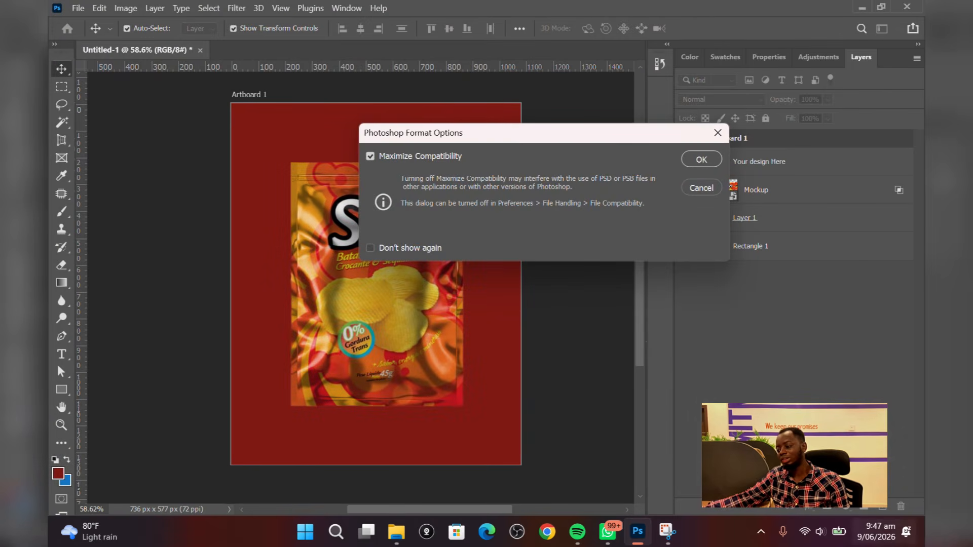
pyautogui.click(705, 160)
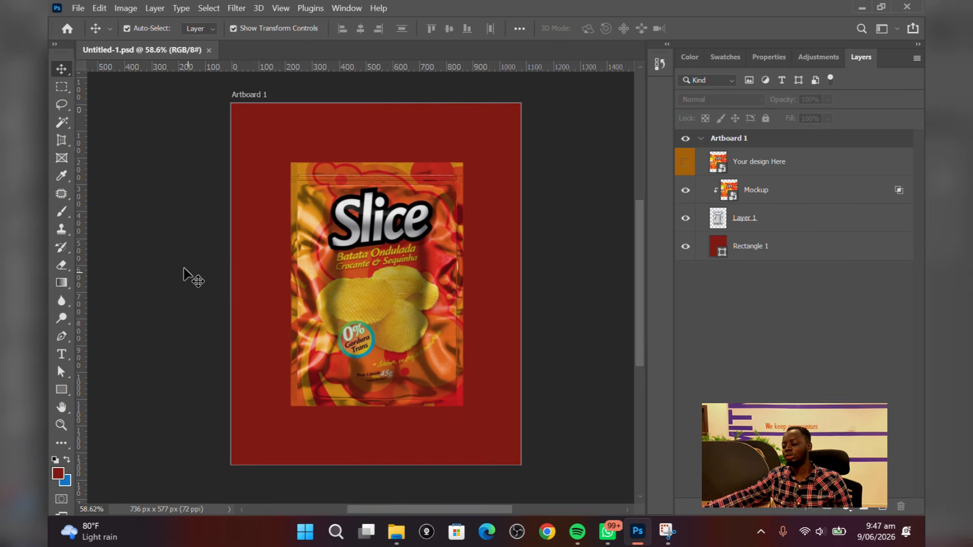
# Export the artboard as a 1080 x 1350 PNG named Artwork into the Chips mockup folder
pyautogui.click(78, 8)
pyautogui.moveTo(118, 212)
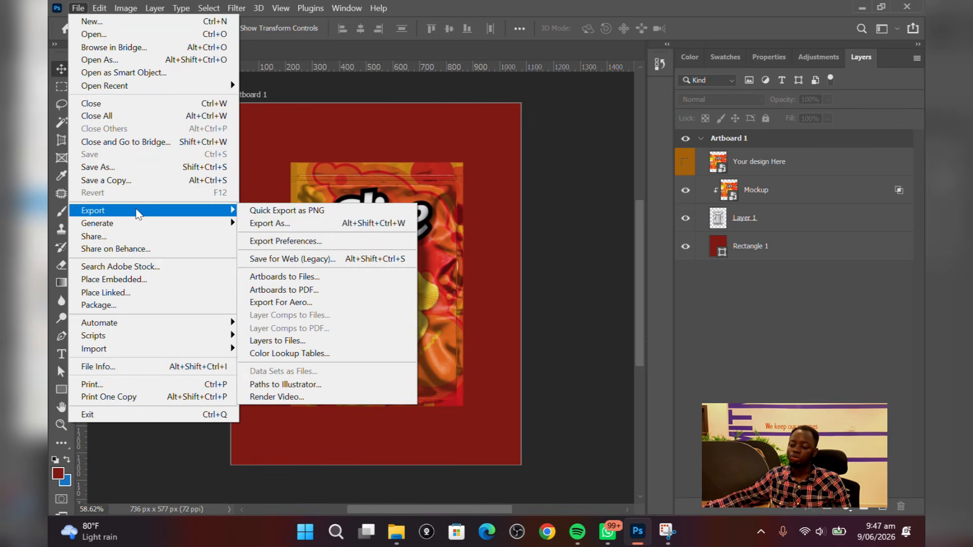
pyautogui.click(286, 224)
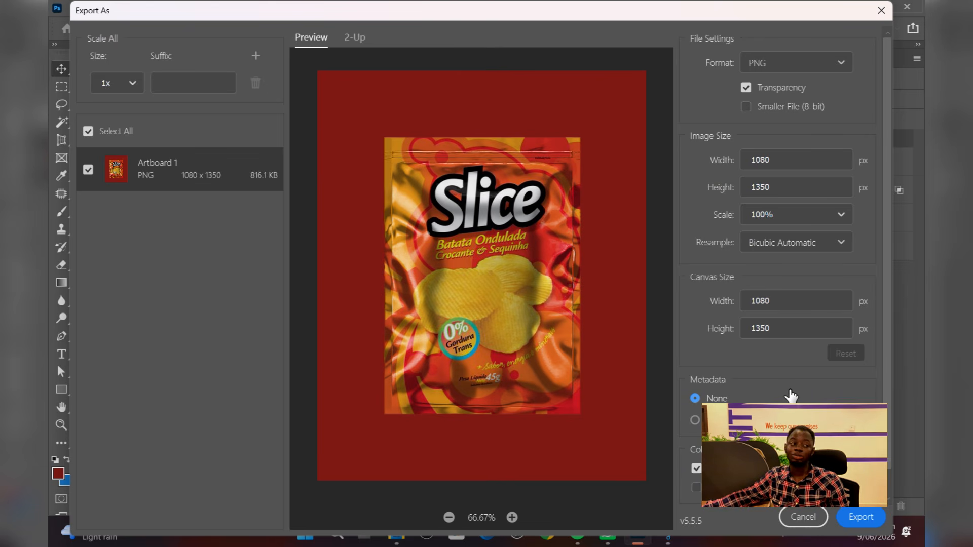
pyautogui.click(860, 516)
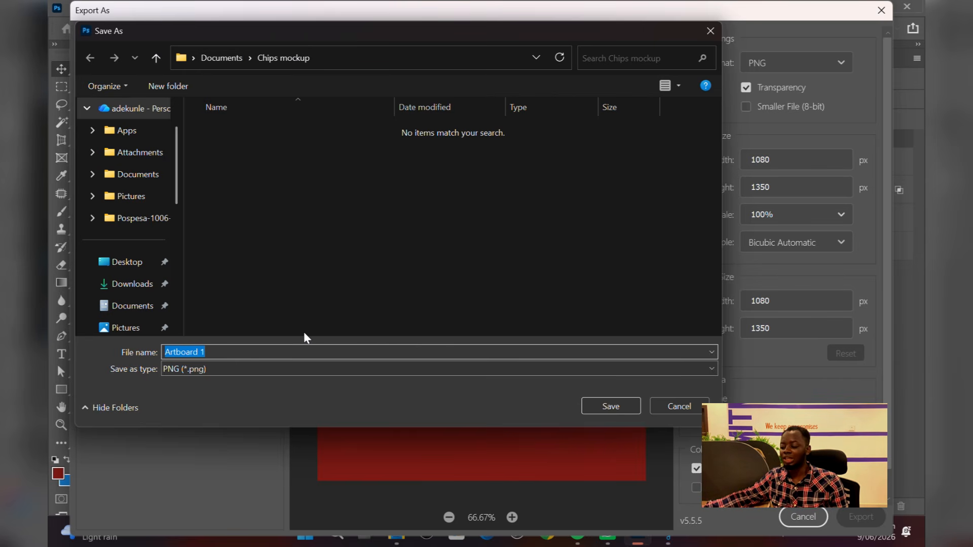
pyautogui.write('Artwork')
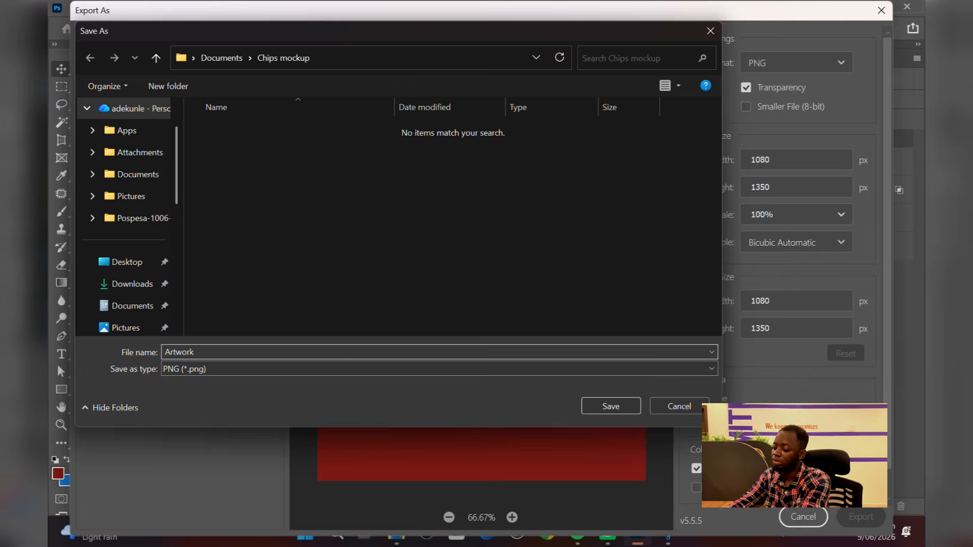
pyautogui.press('Return')
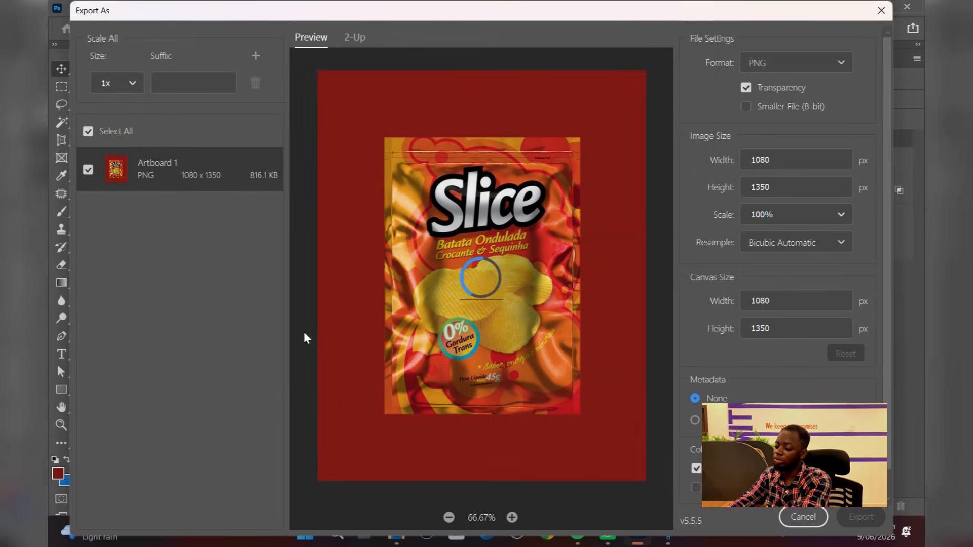